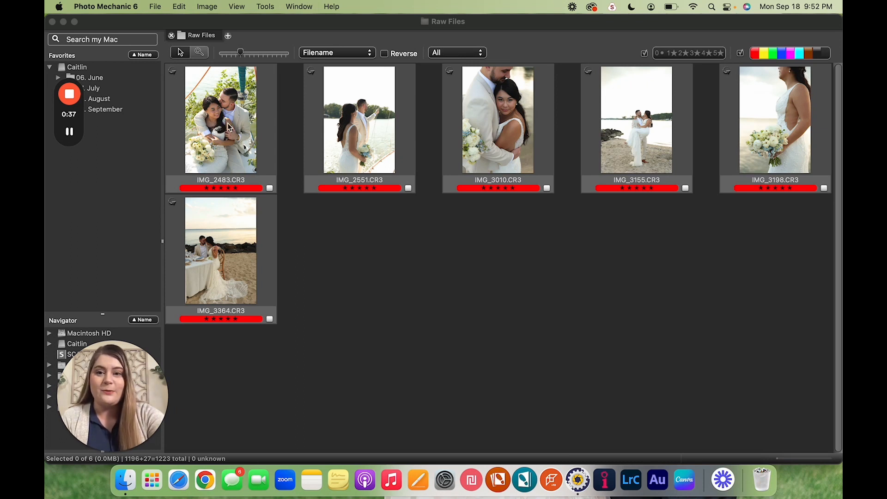
# Step: Switch to Lightroom Classic and dismiss its feedback survey without answering
pyautogui.click(632, 482)
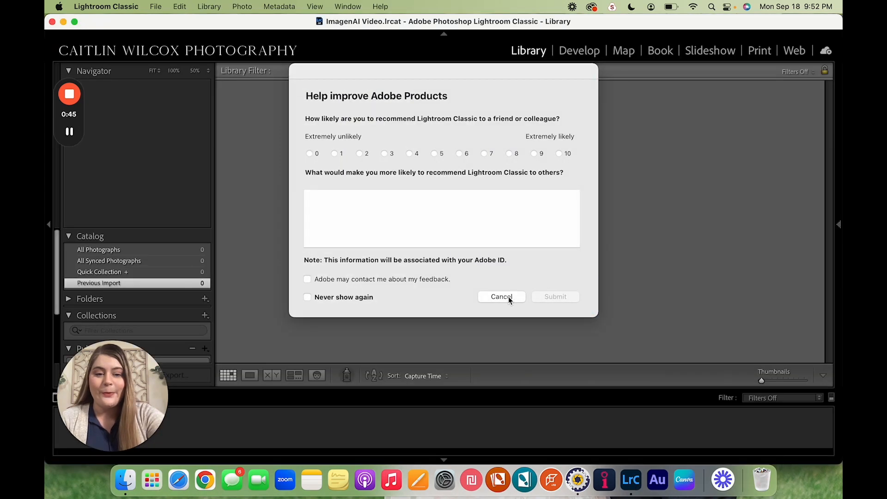
pyautogui.click(508, 298)
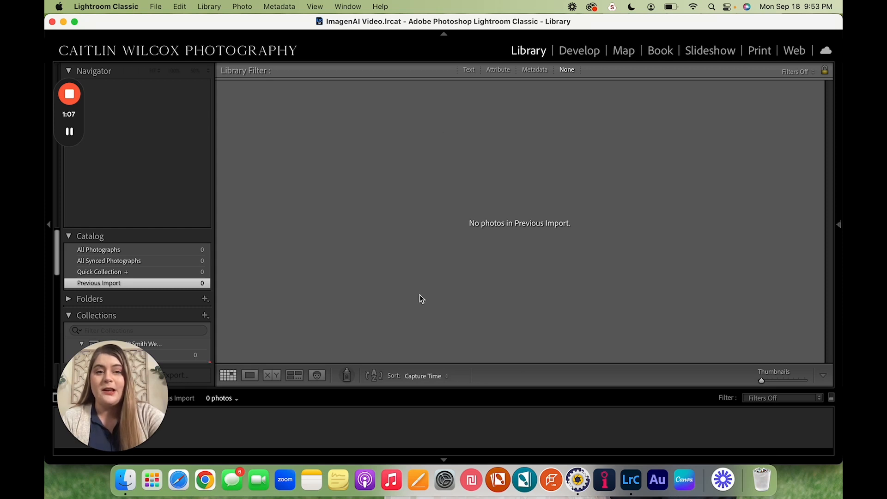
# Step: Examine the wedding collection set, from Blog Images and 01. Bridal Details through 11. Reception, All and Sneak Peeks
pyautogui.scroll(-5, 196, 337)
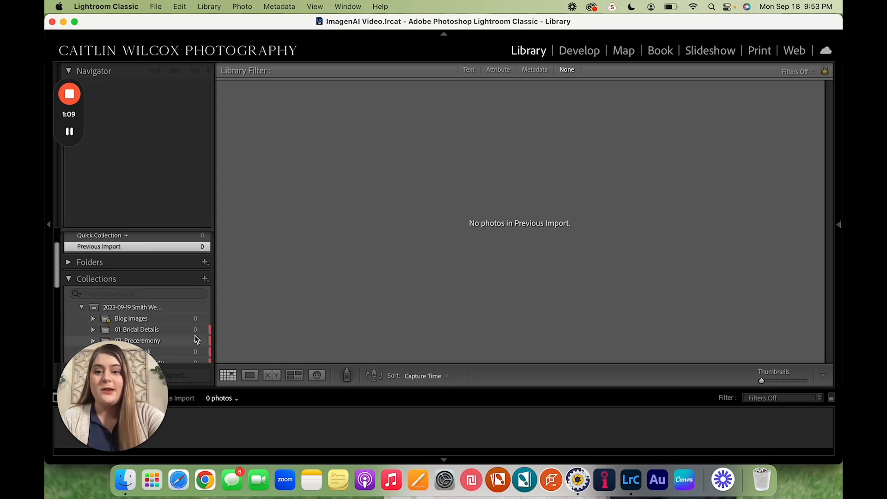
pyautogui.scroll(-1, 196, 339)
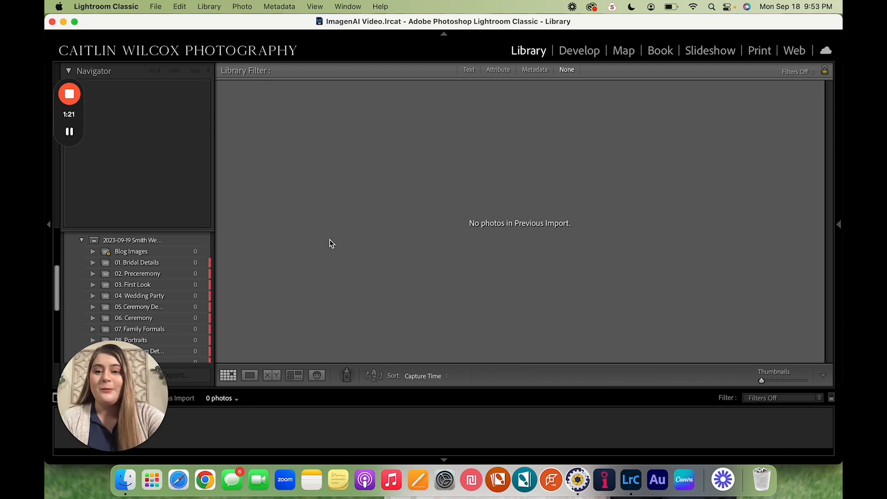
pyautogui.scroll(1, 174, 315)
pyautogui.scroll(-1, 173, 316)
pyautogui.scroll(-1, 174, 318)
pyautogui.scroll(2, 173, 317)
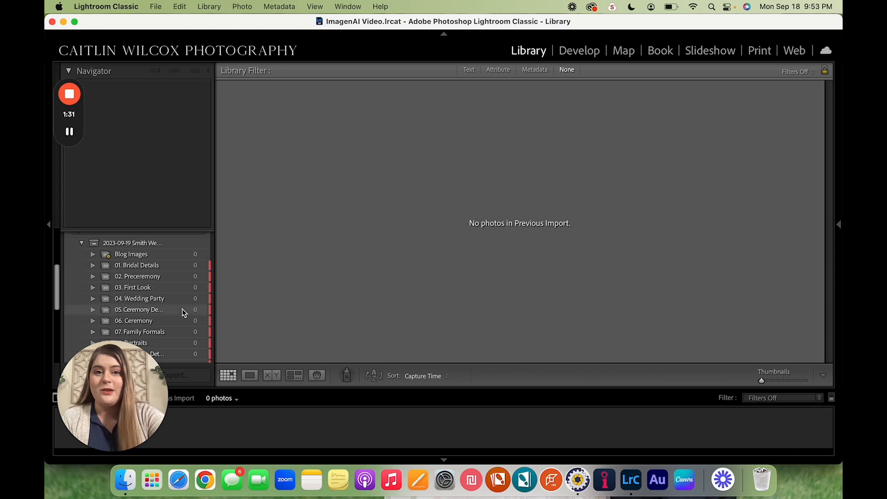
pyautogui.scroll(2, 180, 268)
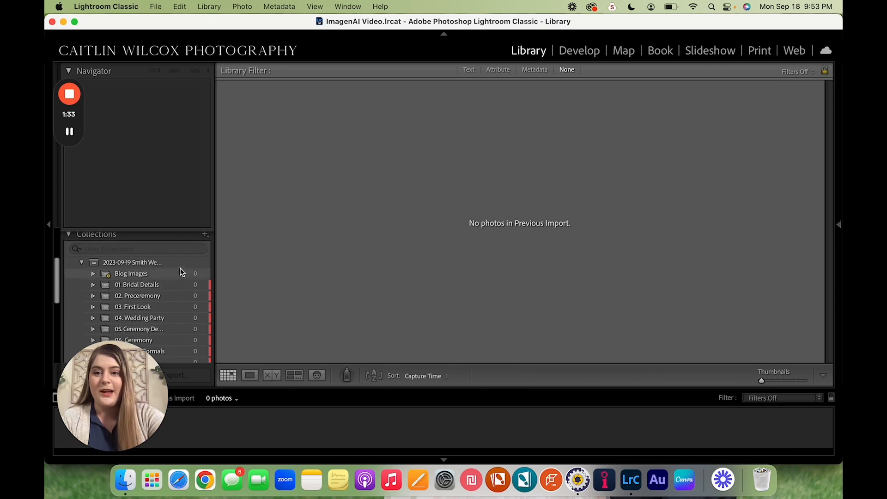
pyautogui.scroll(2, 180, 272)
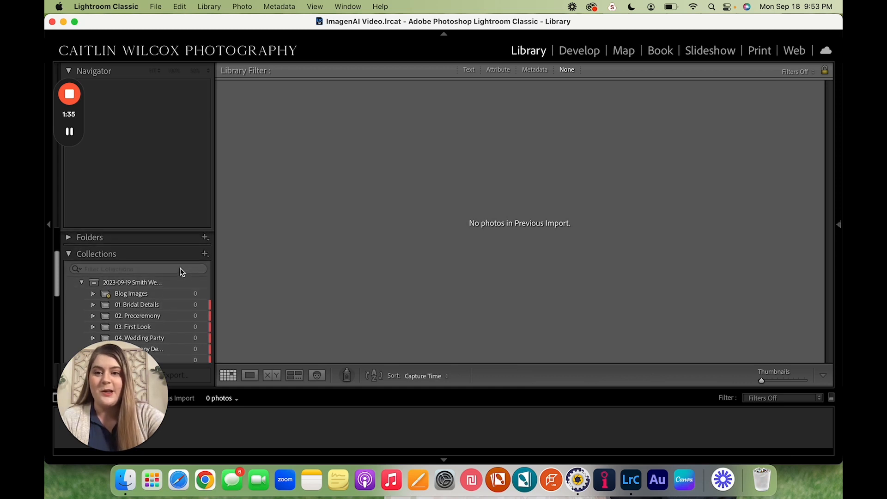
pyautogui.scroll(-2, 181, 268)
pyautogui.moveTo(130, 356); pyautogui.dragTo(745, 201)
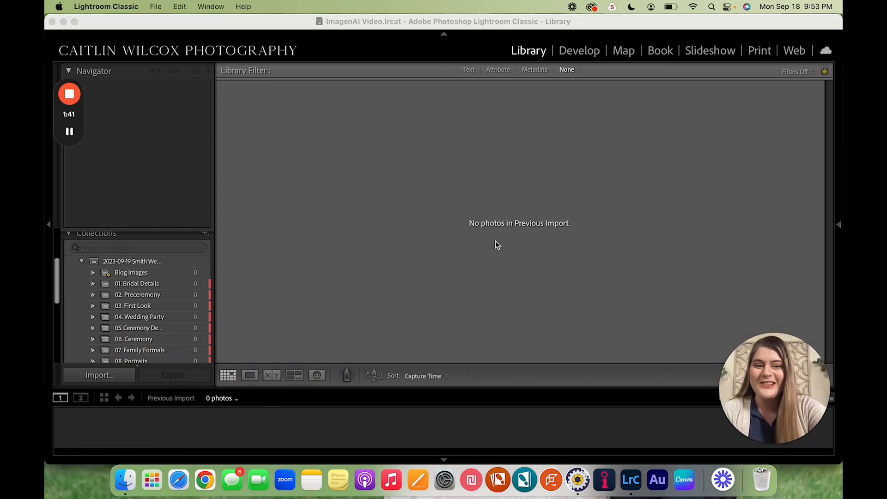
pyautogui.scroll(1, 115, 258)
pyautogui.scroll(2, 116, 258)
pyautogui.scroll(-5, 117, 259)
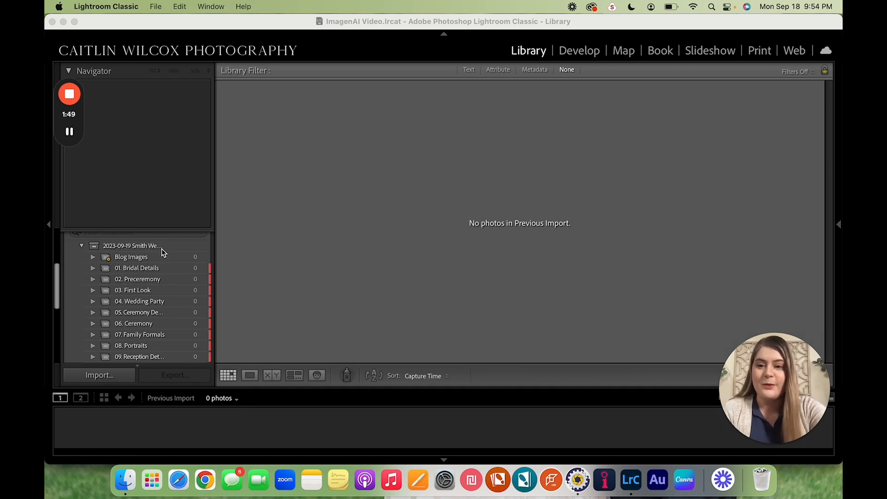
pyautogui.scroll(-1, 188, 311)
pyautogui.scroll(-1, 187, 311)
pyautogui.scroll(3, 188, 311)
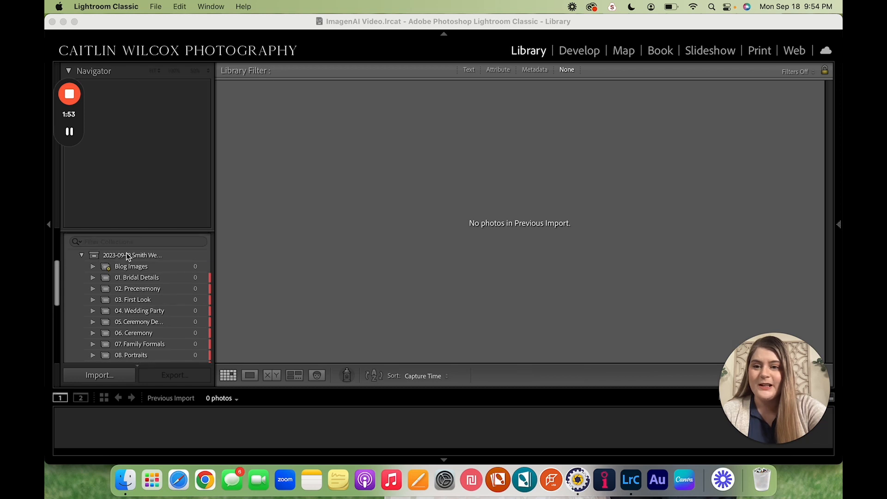
pyautogui.scroll(-2, 170, 321)
pyautogui.scroll(-1, 170, 323)
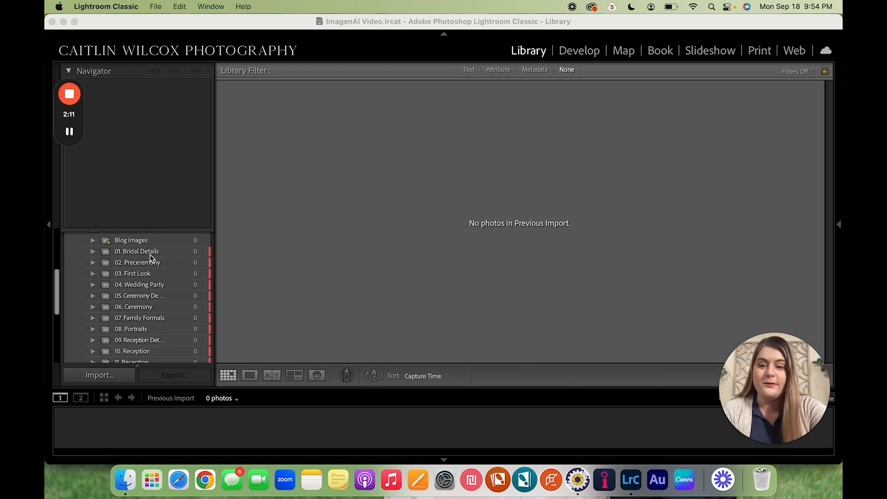
pyautogui.scroll(-1, 169, 283)
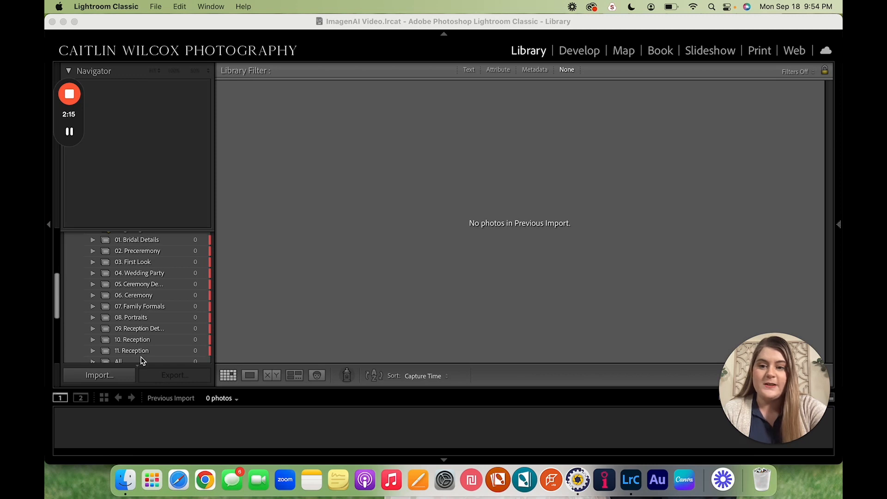
pyautogui.scroll(-5, 158, 343)
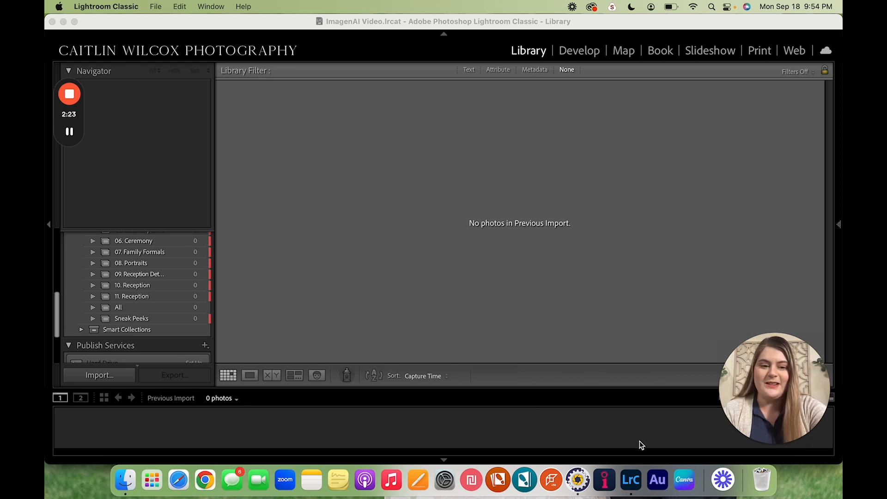
# Step: Switch to Photo Mechanic, send all six raw photos to Lightroom Classic for import, and minimize the Photo Mechanic window
pyautogui.click(577, 480)
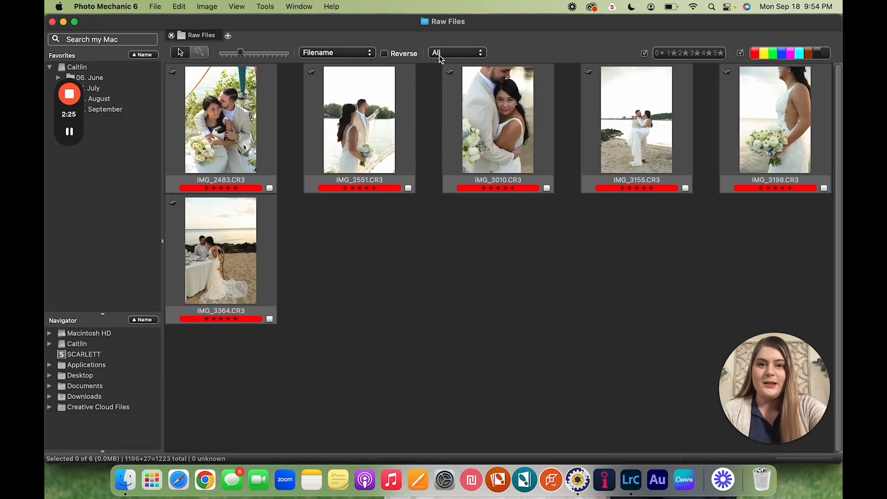
pyautogui.moveTo(487, 21); pyautogui.dragTo(485, 255)
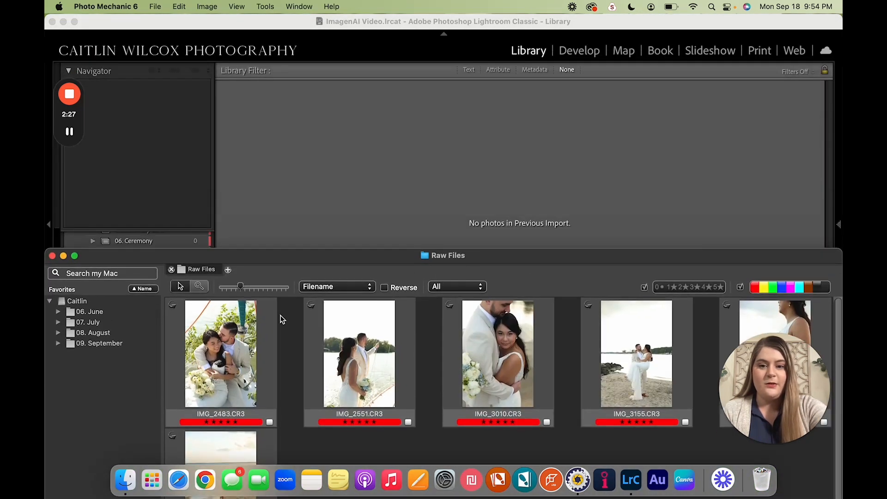
pyautogui.click(220, 365)
pyautogui.press('super+a')
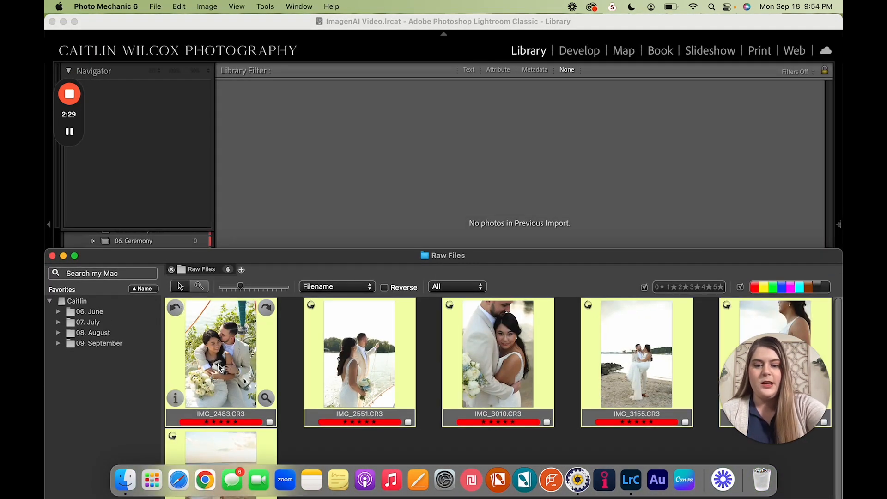
pyautogui.moveTo(219, 365); pyautogui.dragTo(311, 165)
pyautogui.press('super+m')
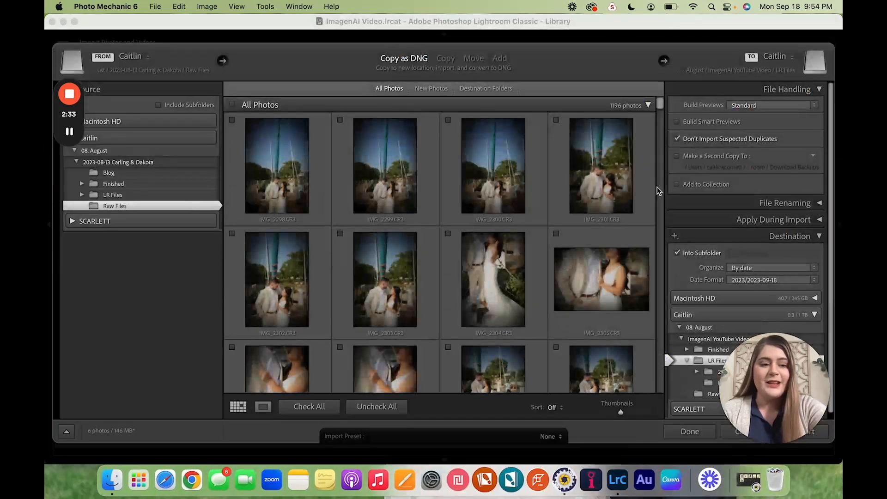
# Step: Import the six photos as DNG copies, adding them to the All collection in the wedding set, and close the conversion notice
pyautogui.click(716, 185)
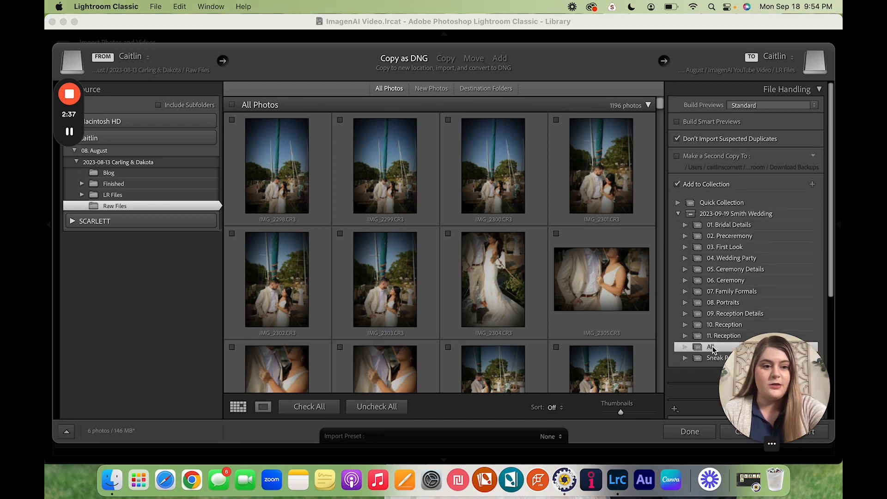
pyautogui.moveTo(799, 349); pyautogui.dragTo(145, 355)
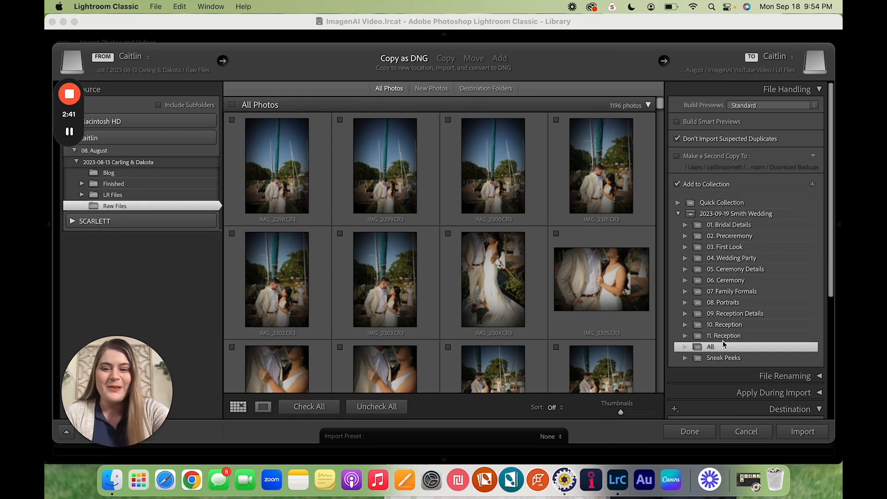
pyautogui.scroll(-4, 745, 336)
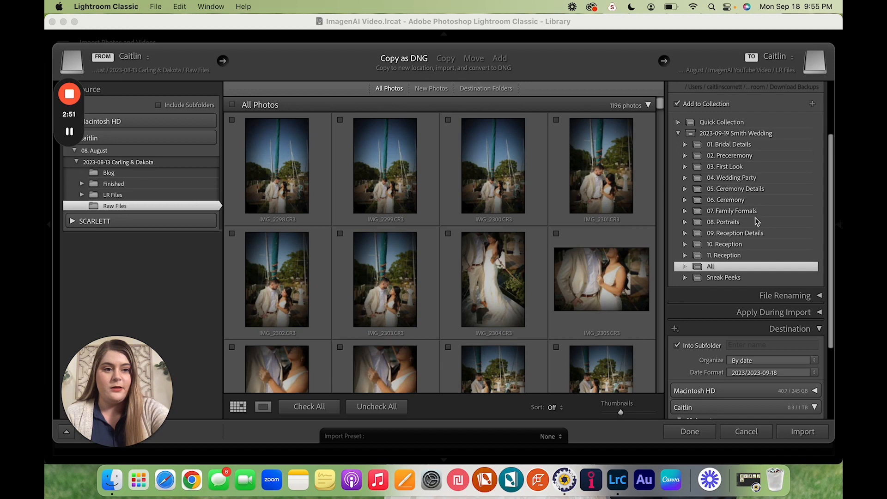
pyautogui.scroll(-5, 708, 345)
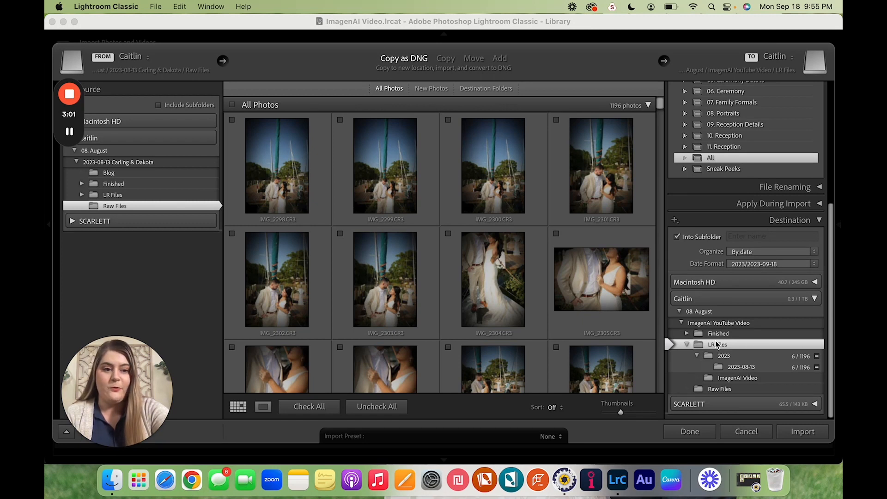
pyautogui.click(795, 435)
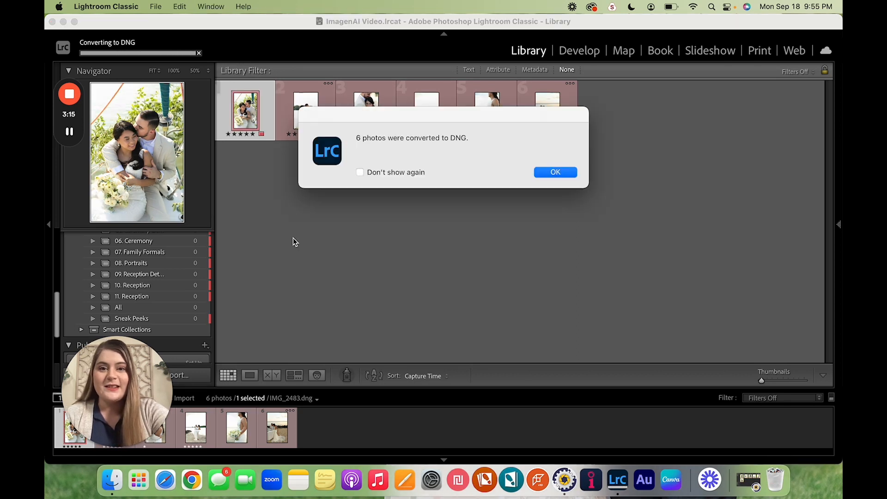
pyautogui.click(556, 172)
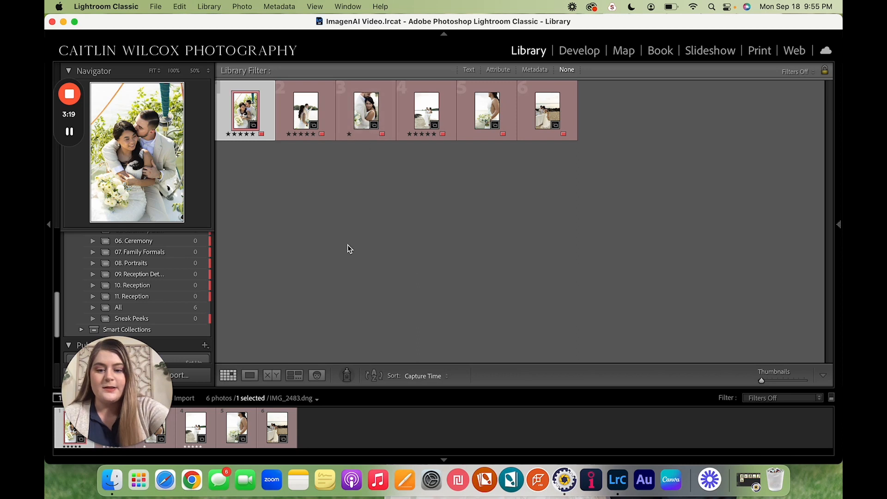
# Step: Rate all six imported photos five stars and add them to the Sneak Peeks collection
pyautogui.press('super+a')
pyautogui.press('5')
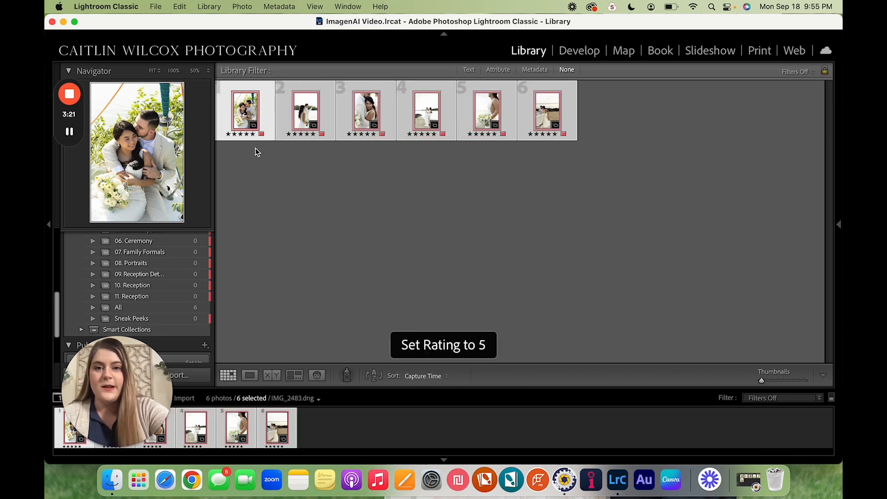
pyautogui.moveTo(254, 119); pyautogui.dragTo(156, 317)
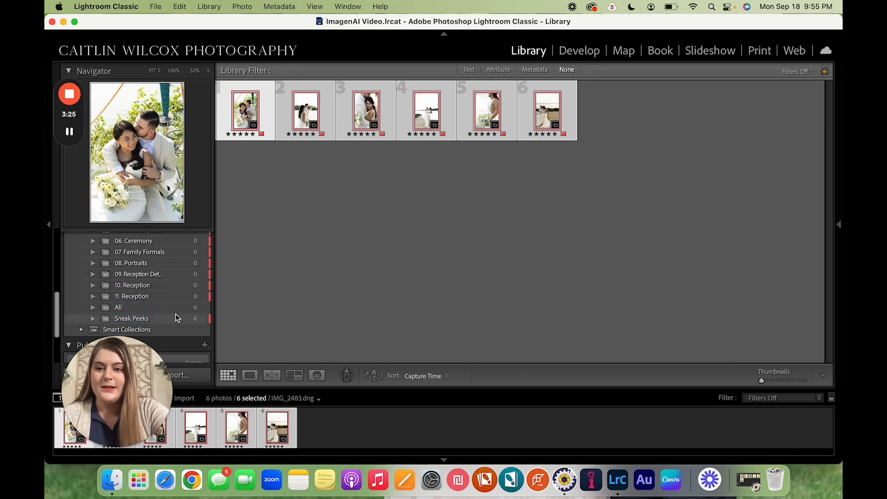
pyautogui.click(463, 292)
# Step: Add the first five photos to the 08. Portraits collection
pyautogui.scroll(1, 193, 280)
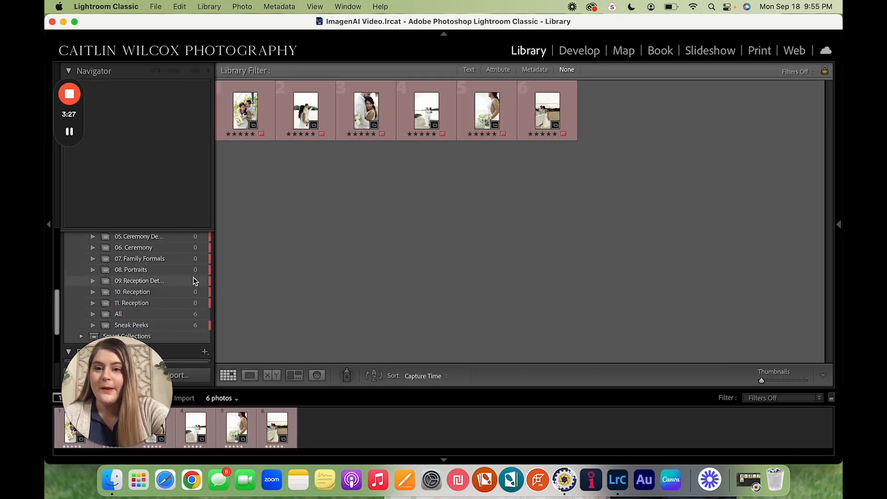
pyautogui.scroll(2, 194, 279)
pyautogui.click(244, 118)
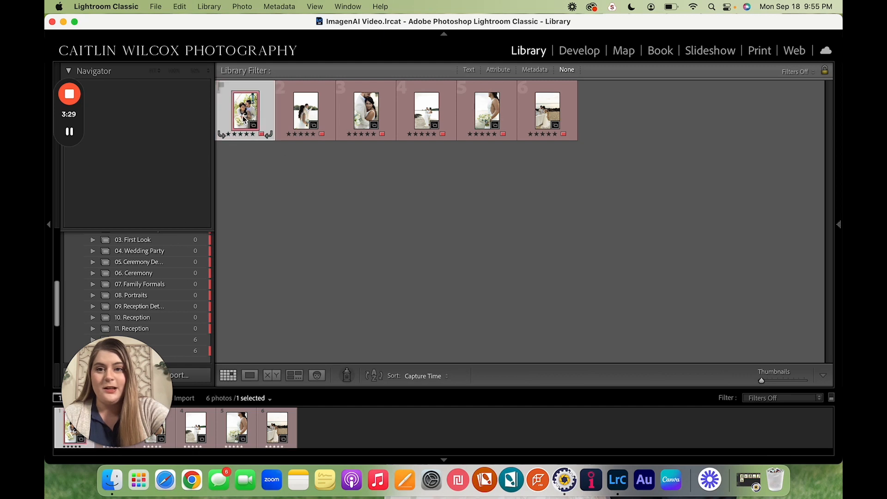
pyautogui.hotkey('shift', 'Right')
pyautogui.hotkey('shift', 'Right')
pyautogui.keyDown('super'); pyautogui.click(244, 119); pyautogui.keyUp('super')
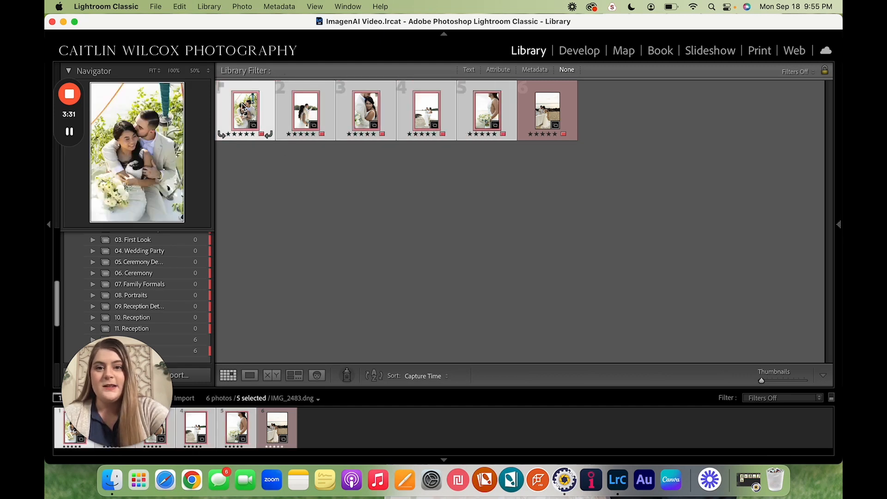
pyautogui.moveTo(243, 119); pyautogui.dragTo(163, 295)
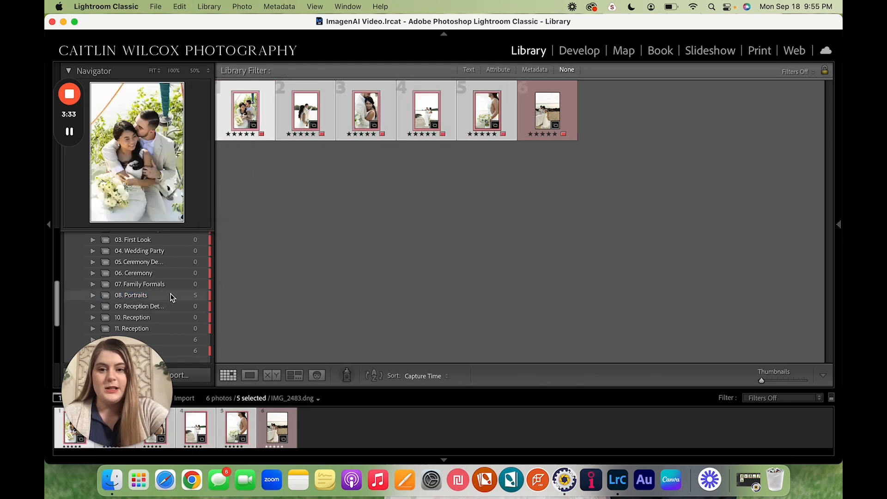
# Step: Add the last photo, of the couple at the beach table, to the 11. Reception collection
pyautogui.doubleClick(538, 109)
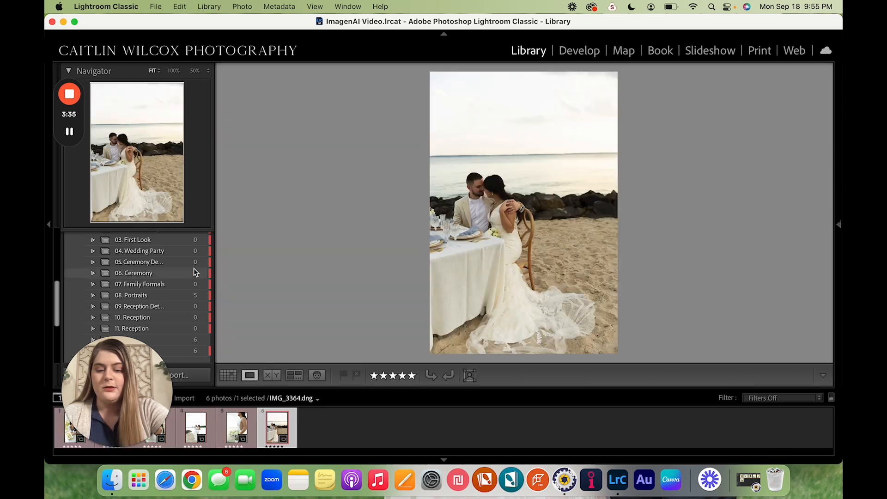
pyautogui.press('g')
pyautogui.moveTo(546, 119); pyautogui.dragTo(150, 328)
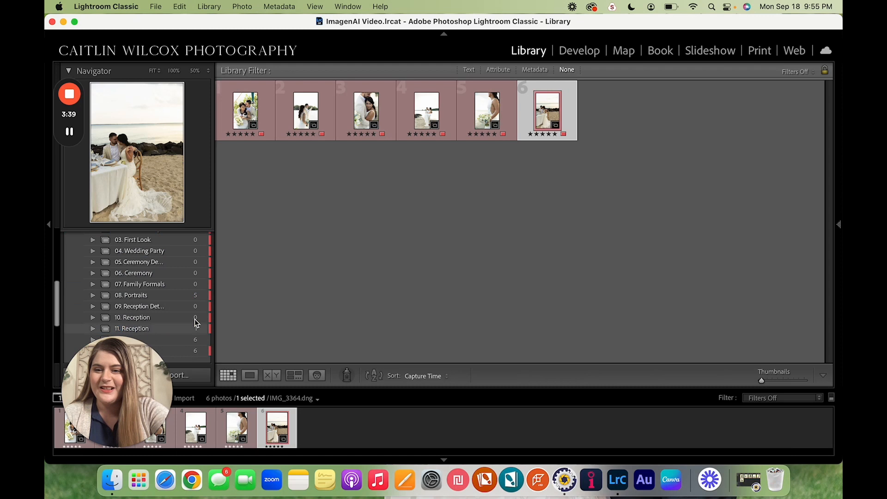
pyautogui.click(338, 318)
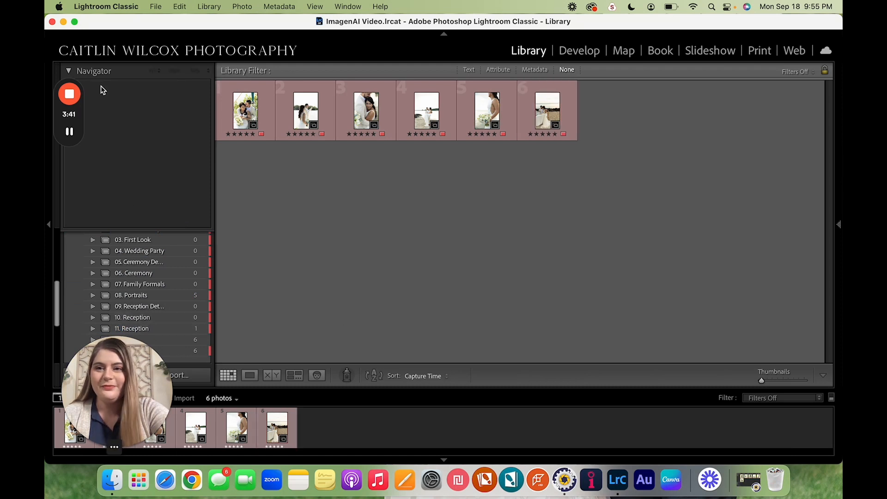
# Step: Close Lightroom Classic and switch to the Imagen app
pyautogui.click(51, 22)
pyautogui.click(586, 489)
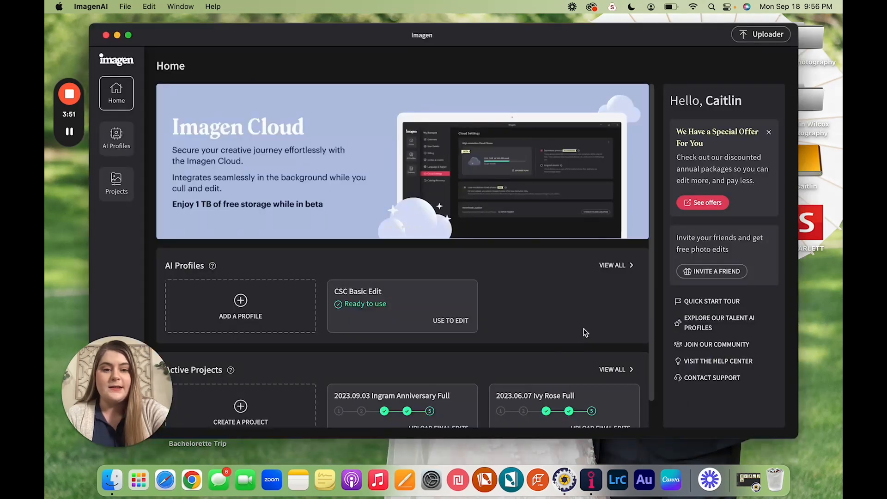
# Step: Create a new project with the edit-only workflow starting from step 3 and set its photo type to Wedding
pyautogui.scroll(-2, 584, 329)
pyautogui.click(255, 375)
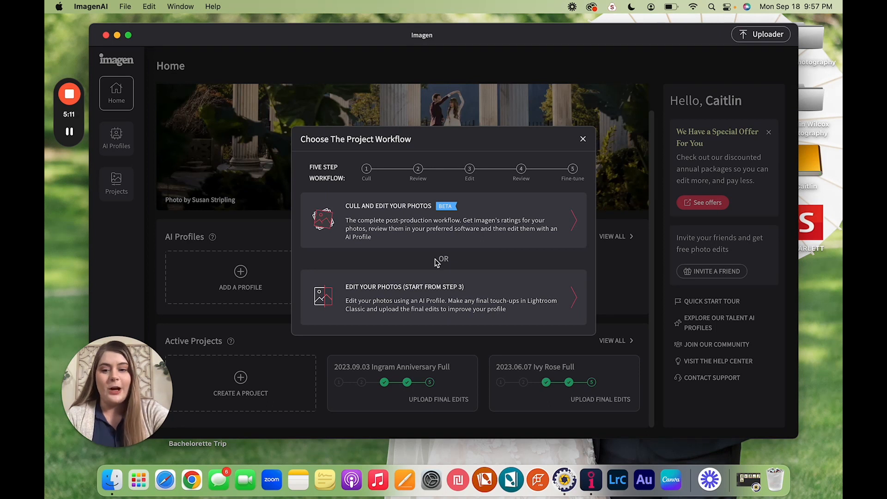
pyautogui.click(411, 238)
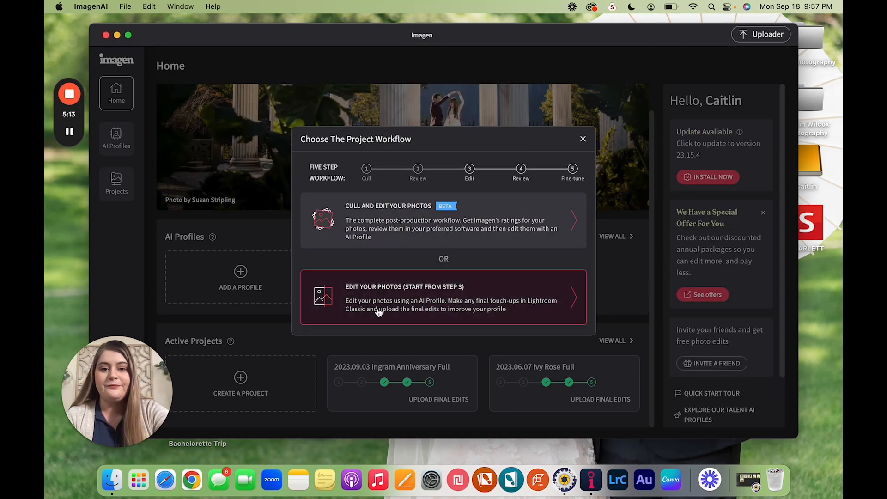
pyautogui.click(410, 307)
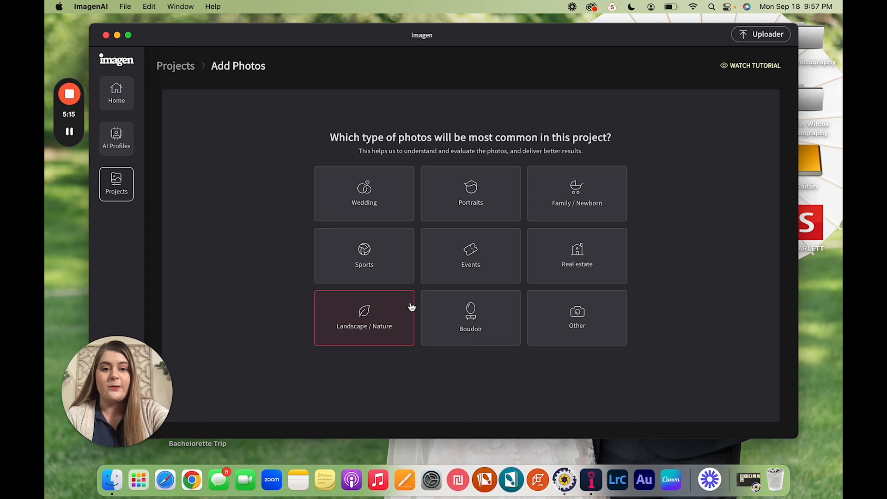
pyautogui.click(375, 196)
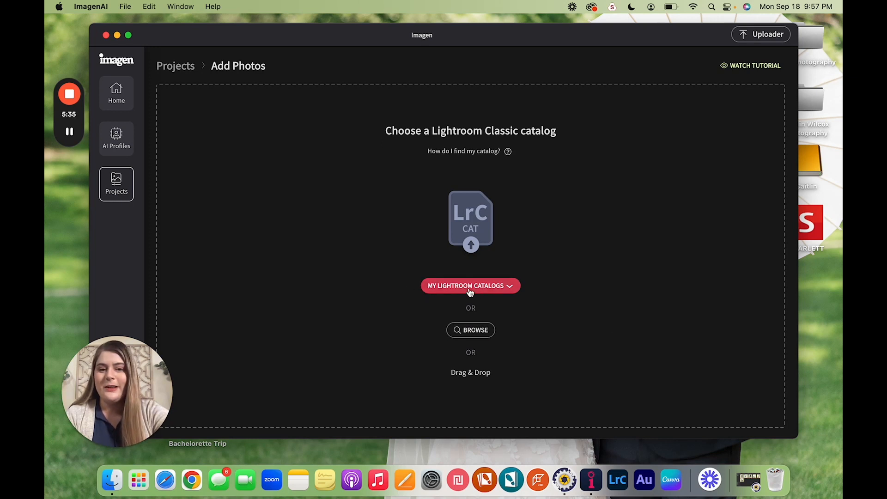
# Step: Load the ImagenAI Video.lrcat catalog, list its content by collections and select the Sneak Peeks collection
pyautogui.click(510, 287)
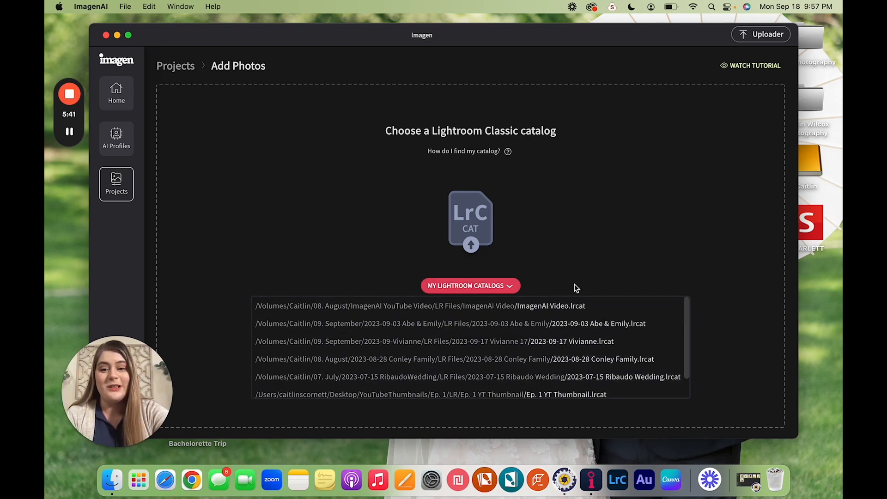
pyautogui.click(487, 306)
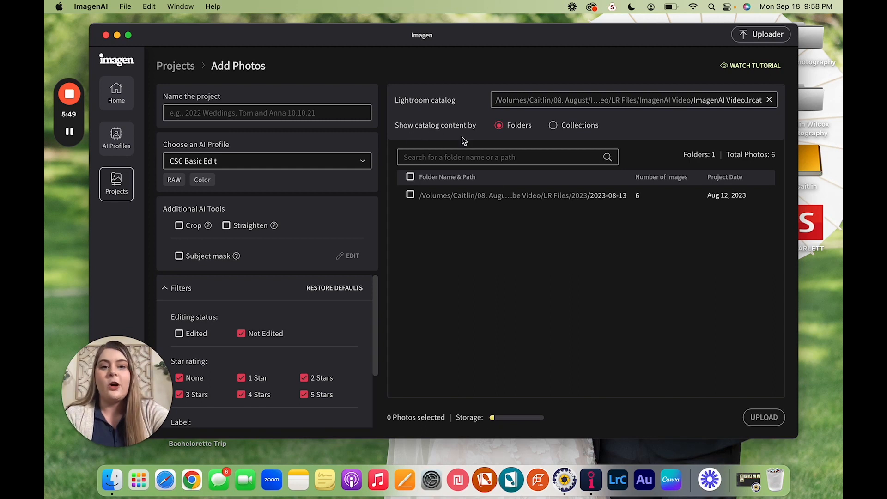
pyautogui.click(584, 127)
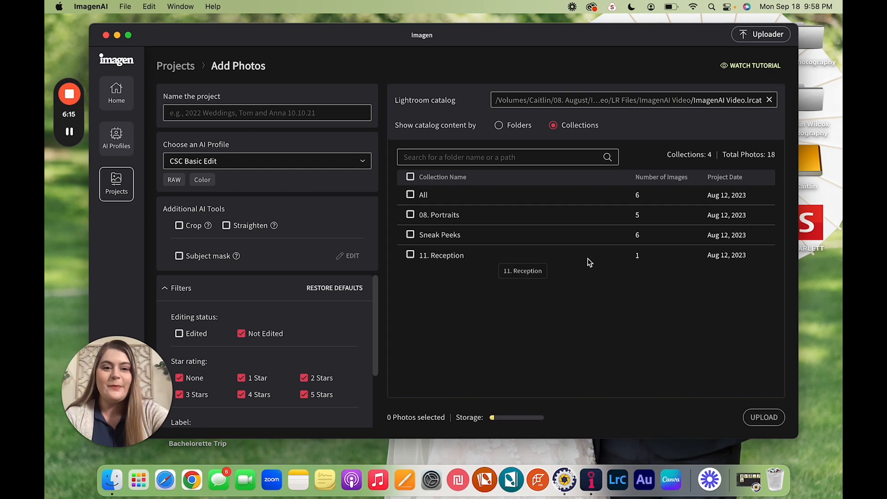
pyautogui.click(411, 235)
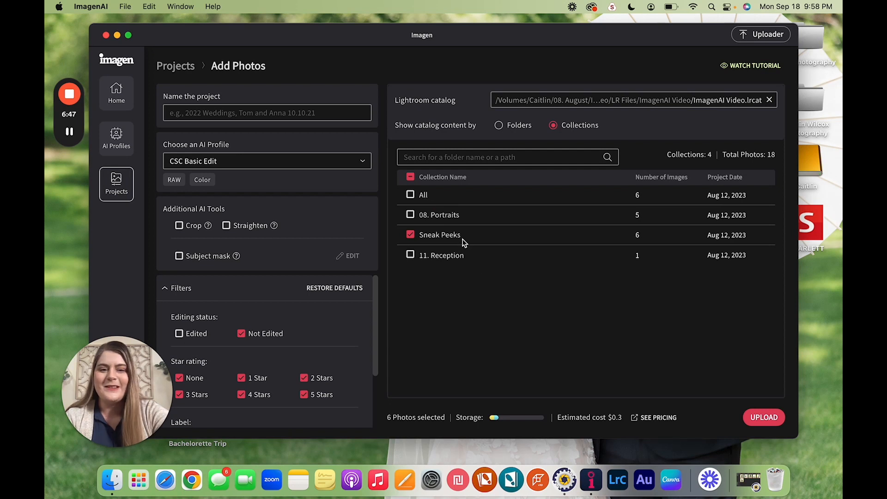
# Step: Name the project ImagenAI Video
pyautogui.click(291, 111)
pyautogui.write('ImagenAI')
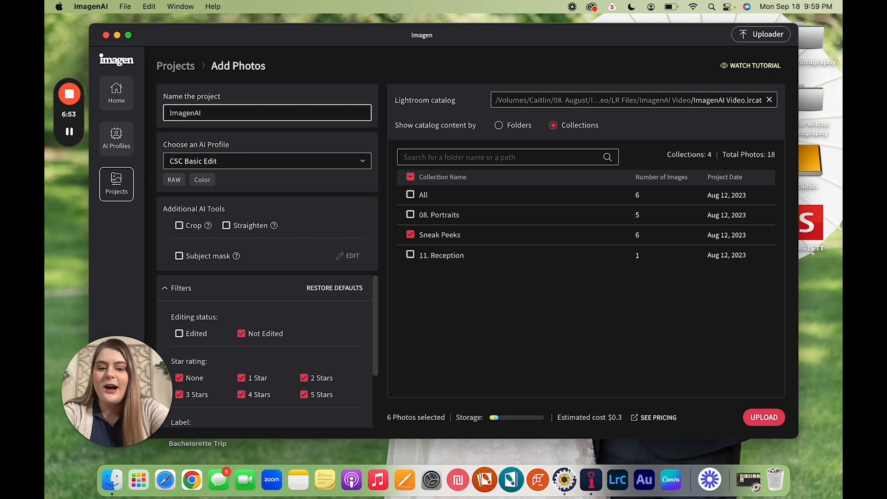
pyautogui.write(' Video')
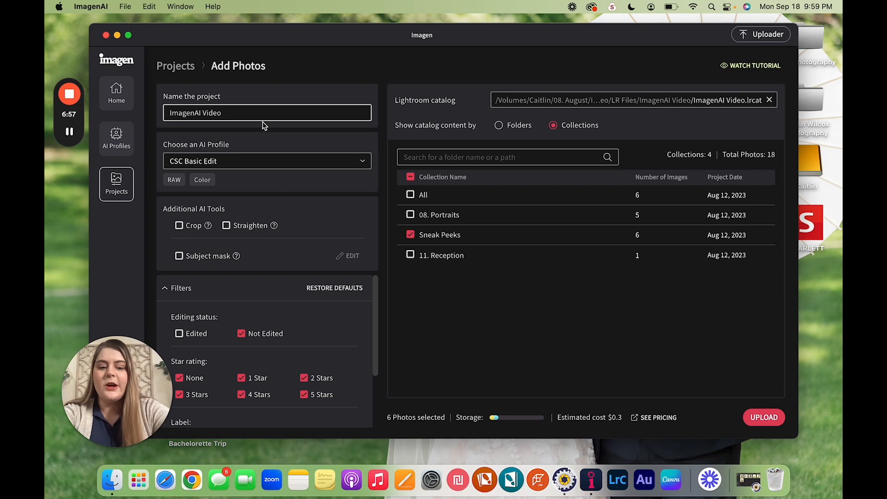
# Step: Try a project name made of the date 2023.09.19, the client's surname and Wedding, ending in Full
pyautogui.press('super+a')
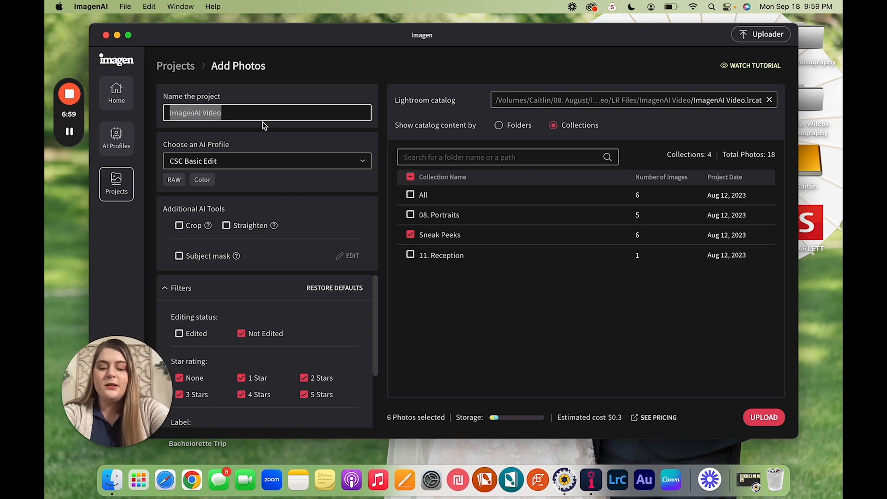
pyautogui.press('BackSpace')
pyautogui.write('2023.09.')
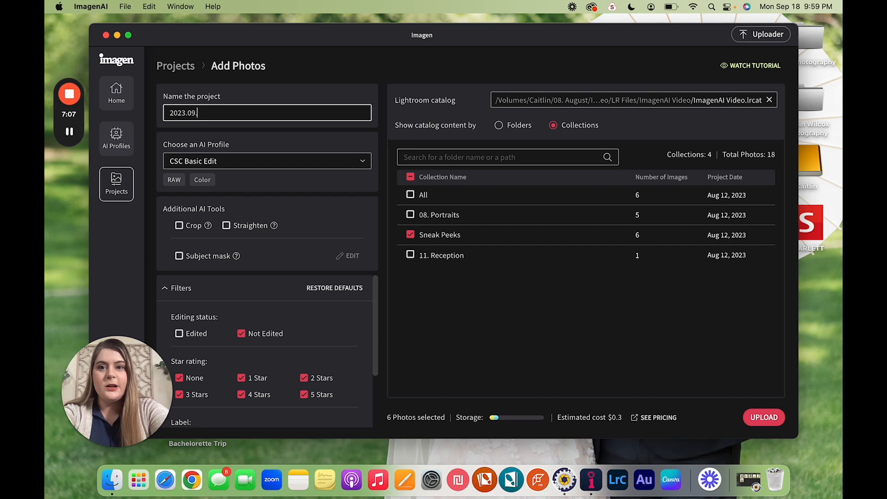
pyautogui.write('19')
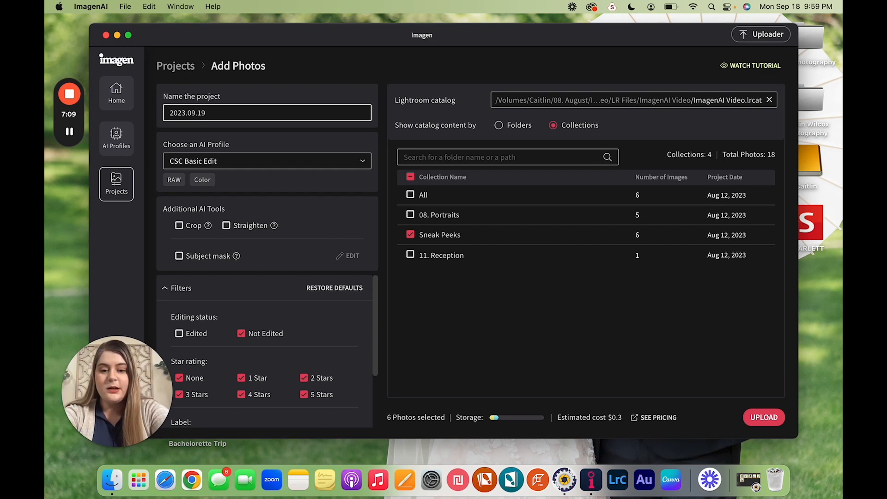
pyautogui.write(' Smith ')
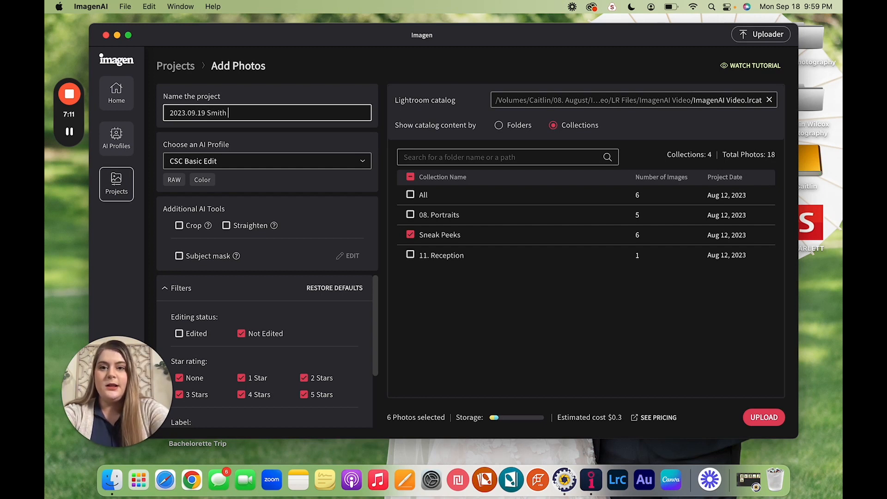
pyautogui.write('Wedding')
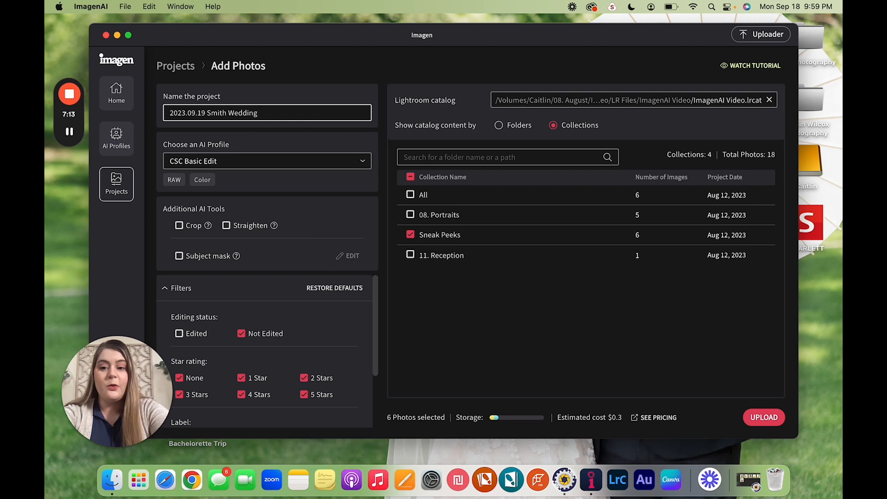
pyautogui.write(' Snea')
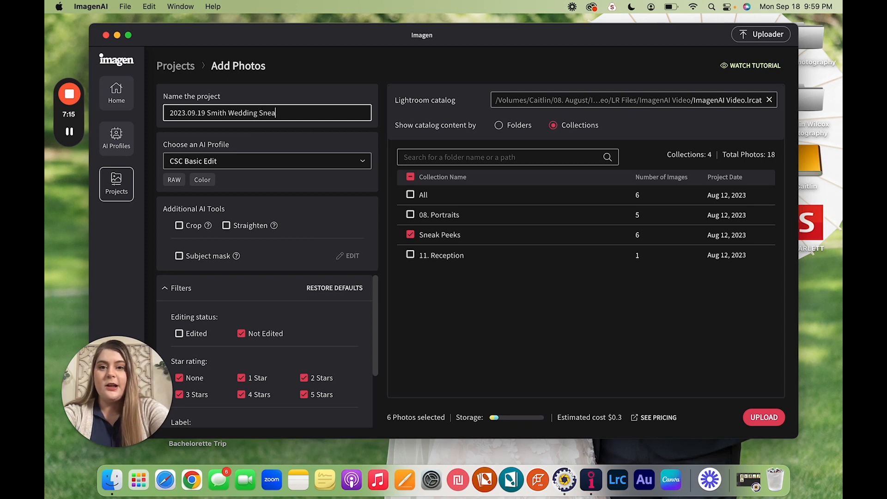
pyautogui.write('k Ps')
pyautogui.press('BackSpace')
pyautogui.write('Full')
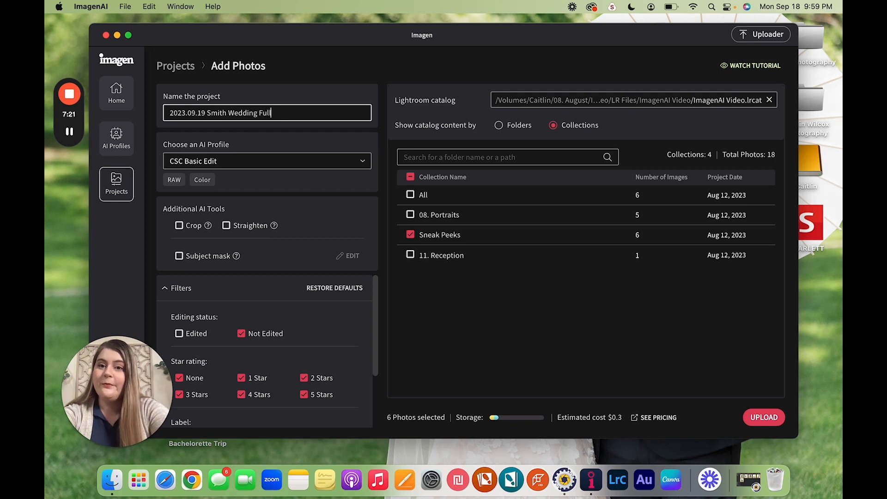
# Step: Replace the project name with ImagenAI Video Sneaks
pyautogui.press('super+a')
pyautogui.write('ImagenAI V')
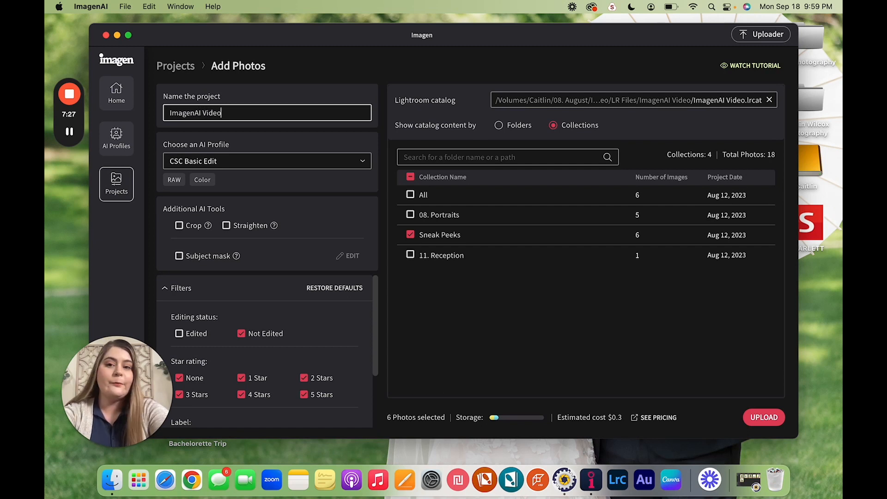
pyautogui.write('ideo Sneaks')
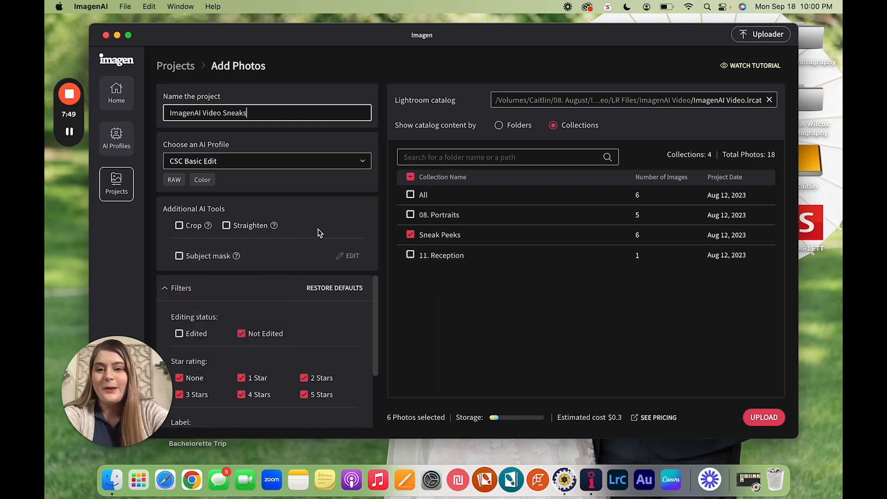
# Step: Examine the project's photo filters for editing status, star rating, label and flag
pyautogui.scroll(-1, 306, 291)
pyautogui.scroll(-1, 306, 291)
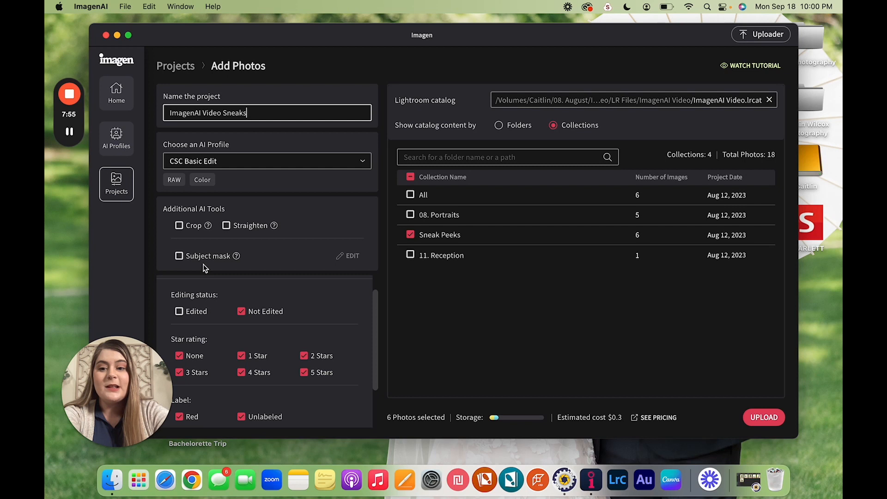
pyautogui.scroll(2, 226, 295)
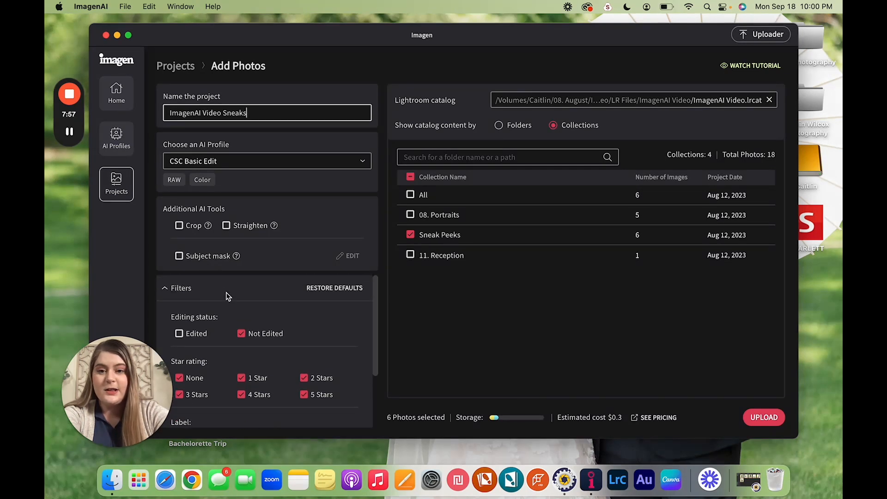
pyautogui.scroll(-3, 227, 296)
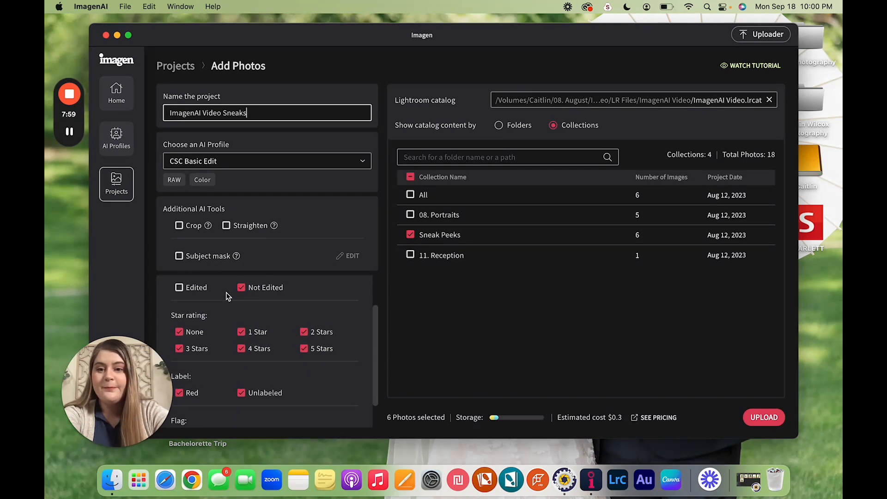
pyautogui.scroll(1, 221, 297)
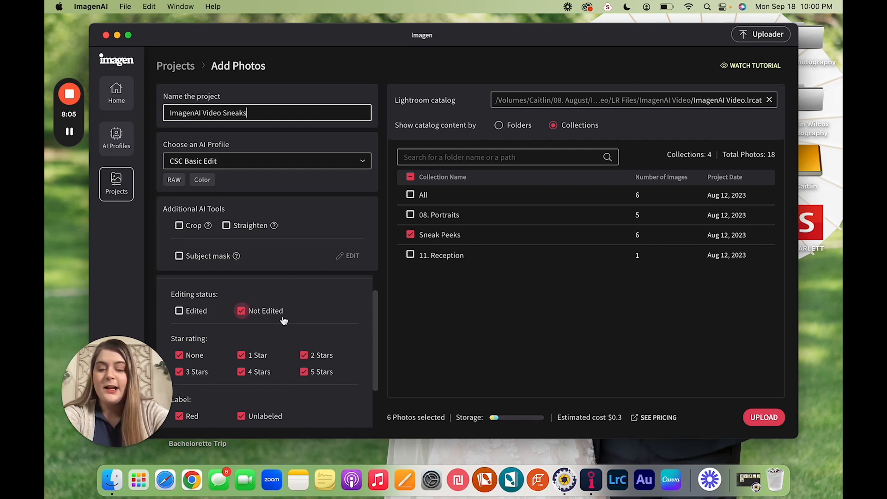
pyautogui.scroll(-3, 252, 354)
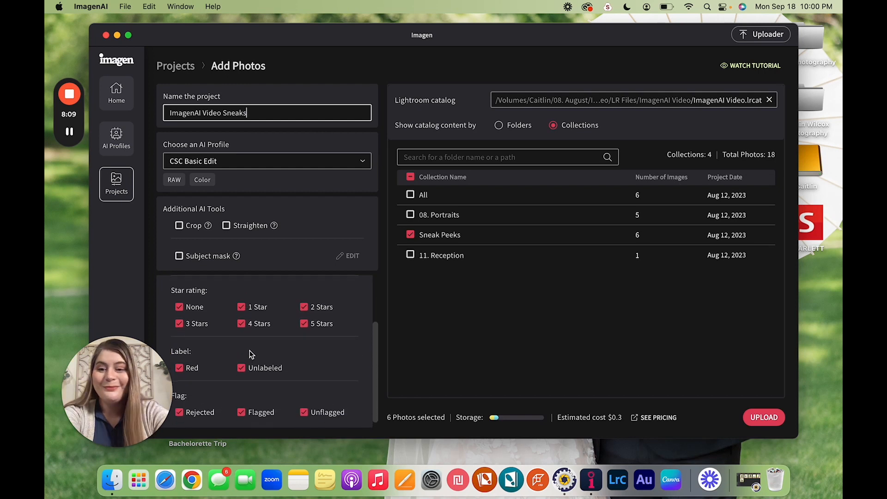
pyautogui.scroll(-1, 250, 355)
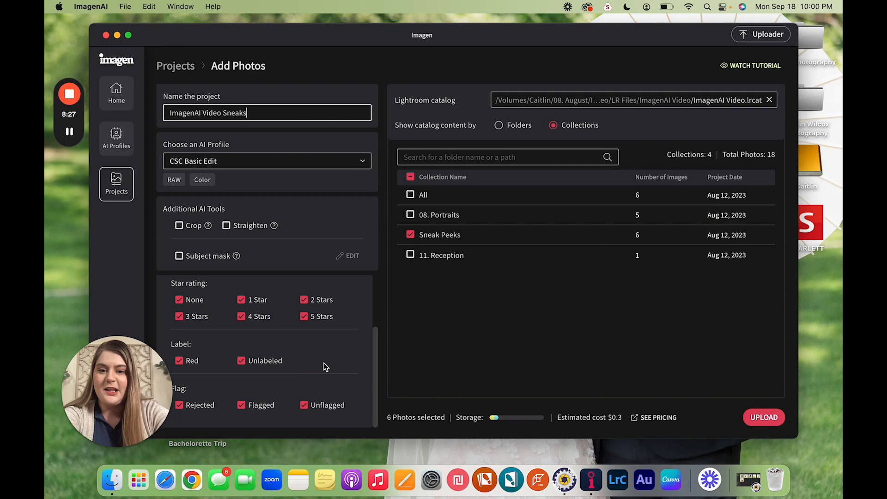
pyautogui.scroll(3, 323, 366)
pyautogui.scroll(-1, 323, 366)
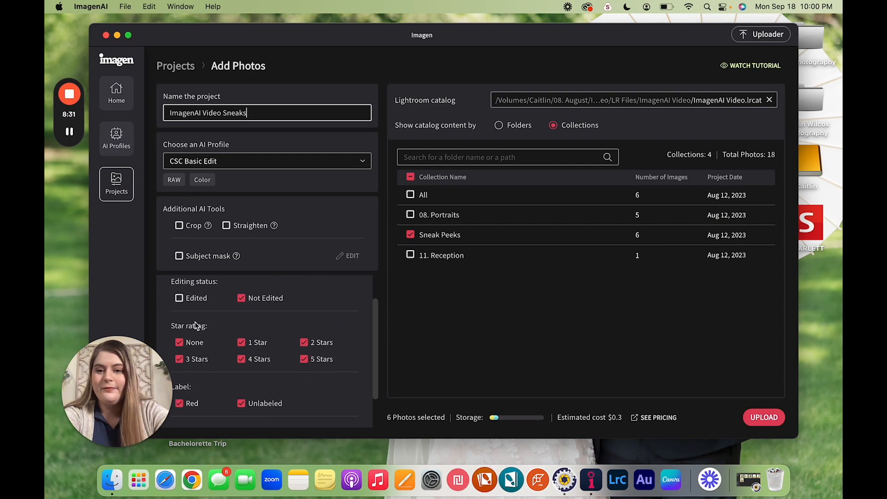
pyautogui.scroll(-2, 292, 399)
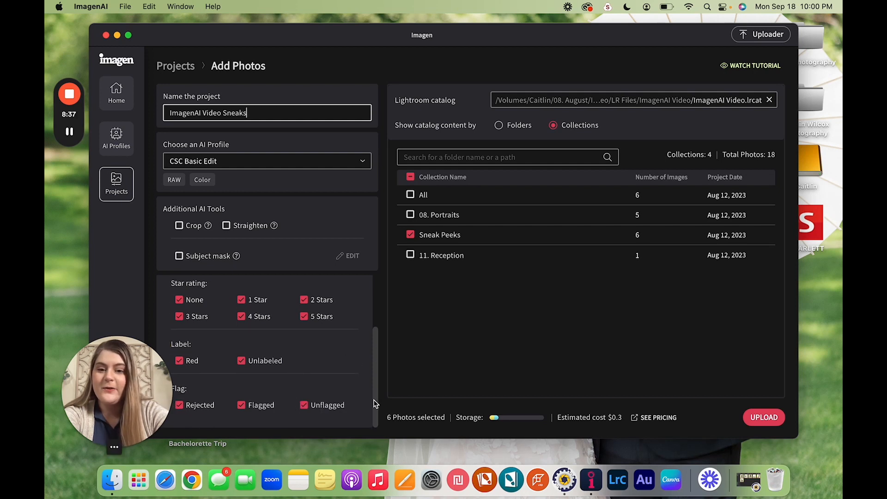
# Step: Upload the selected photos for editing and collapse the upload status overview
pyautogui.click(764, 420)
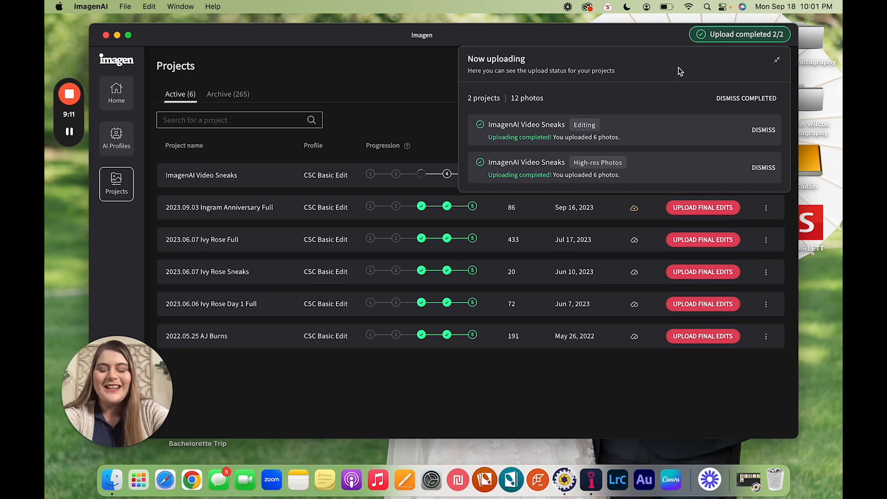
pyautogui.click(779, 56)
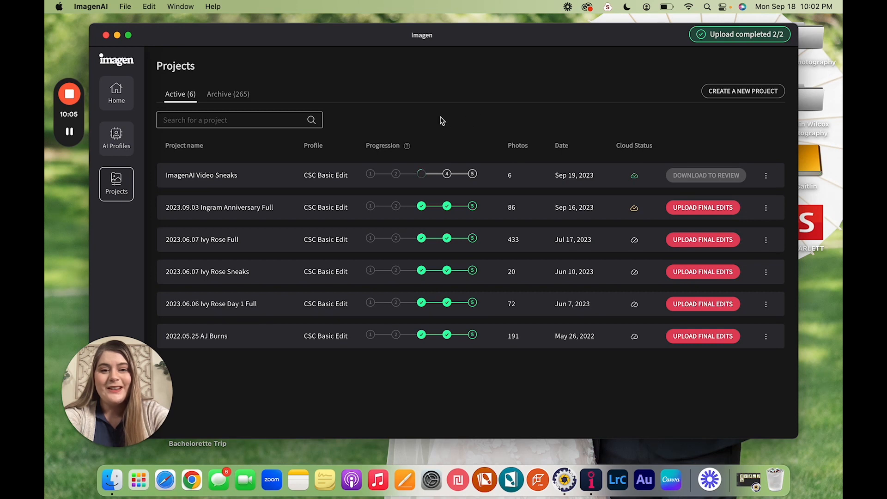
# Step: Download the ImagenAI Video Sneaks edits into the ImagenAI Video.lrcat catalog, accepting the overwrite, and open the catalog in Lightroom Classic
pyautogui.click(706, 178)
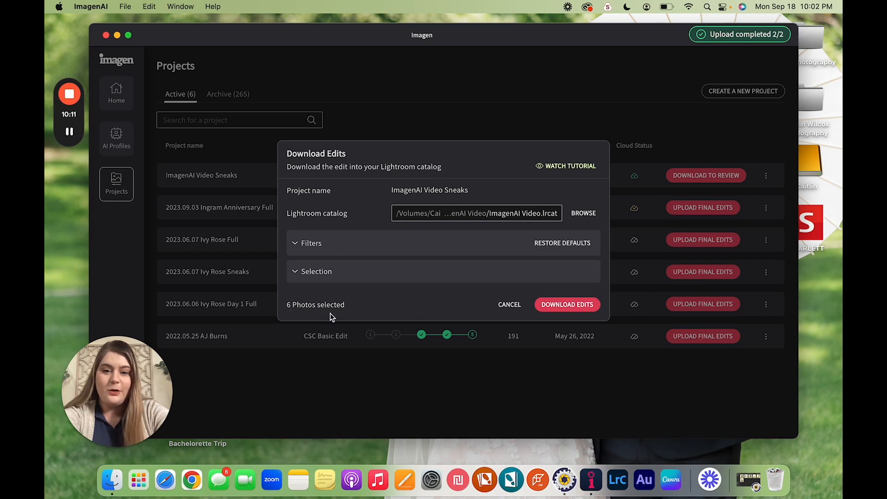
pyautogui.click(575, 309)
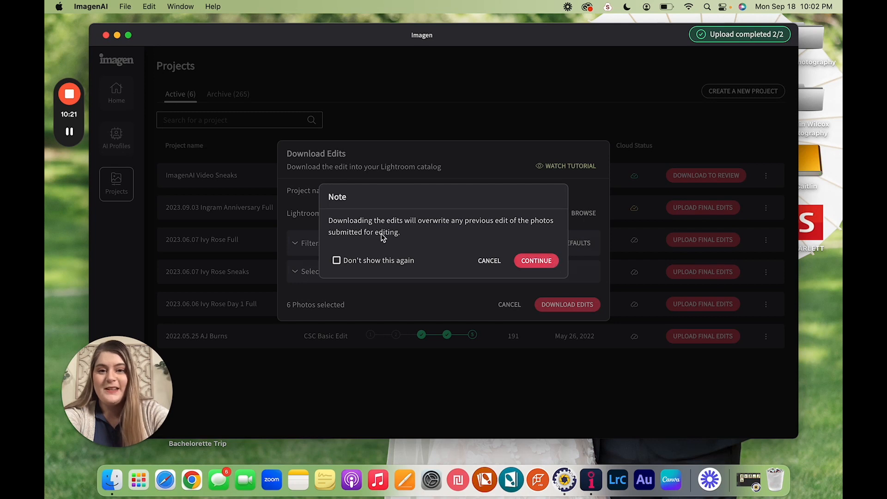
pyautogui.click(532, 264)
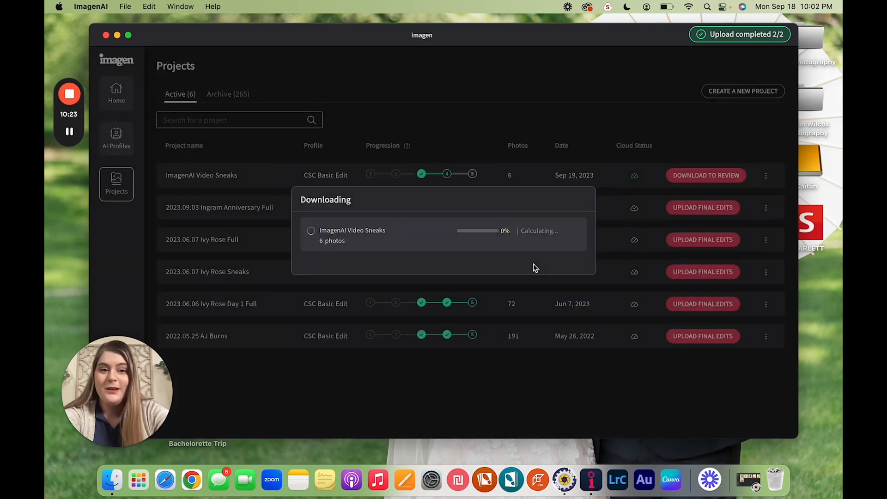
pyautogui.click(541, 285)
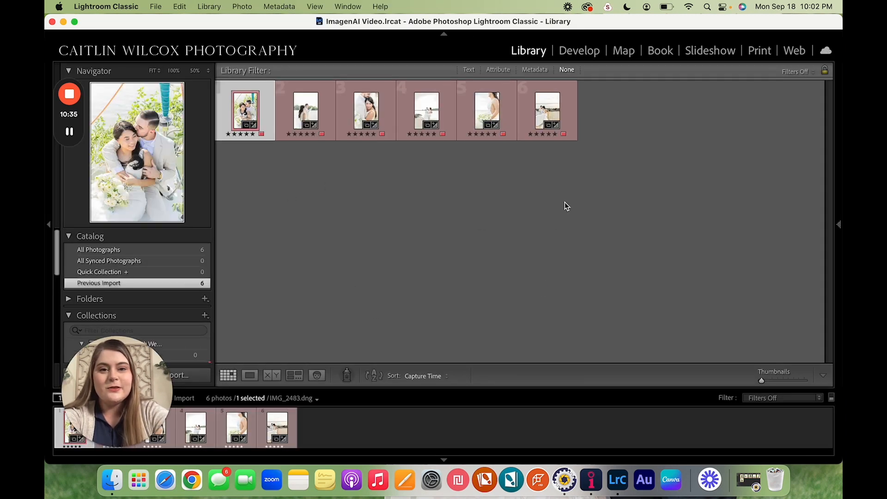
# Step: Select all six photos, apply the user preset Untitled Preset to them, and clear the selection
pyautogui.click(839, 225)
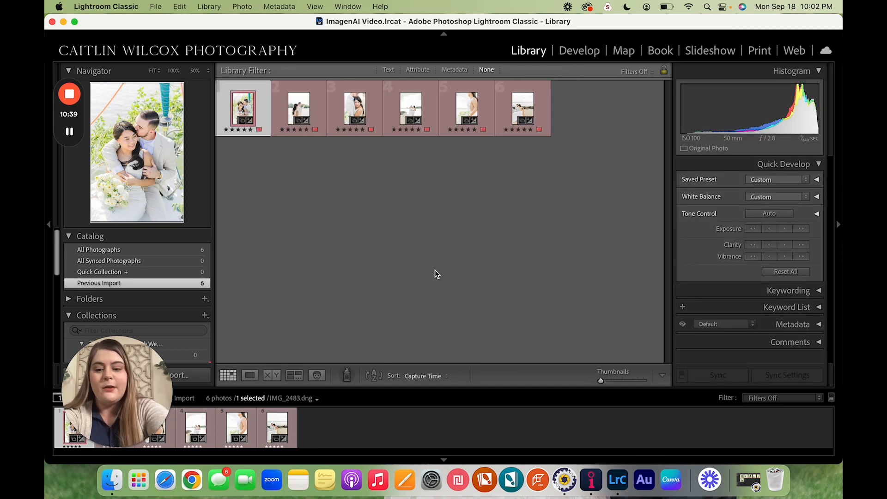
pyautogui.press('super+a')
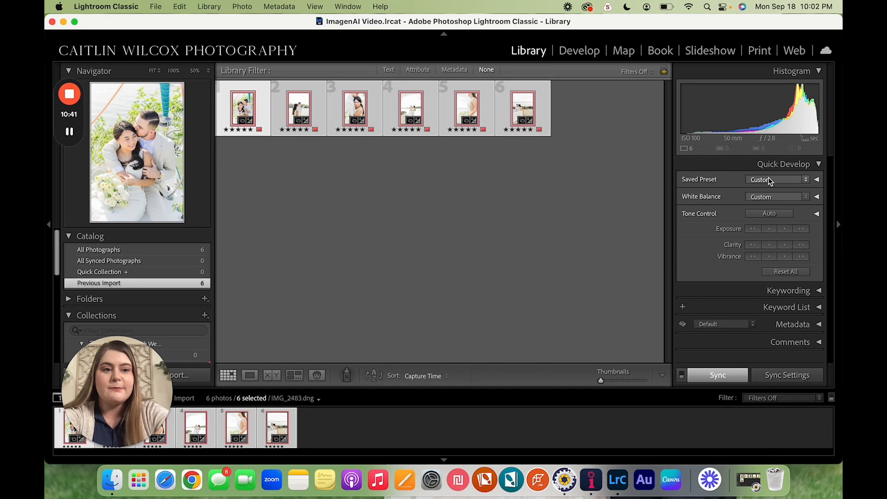
pyautogui.click(769, 180)
pyautogui.moveTo(765, 212)
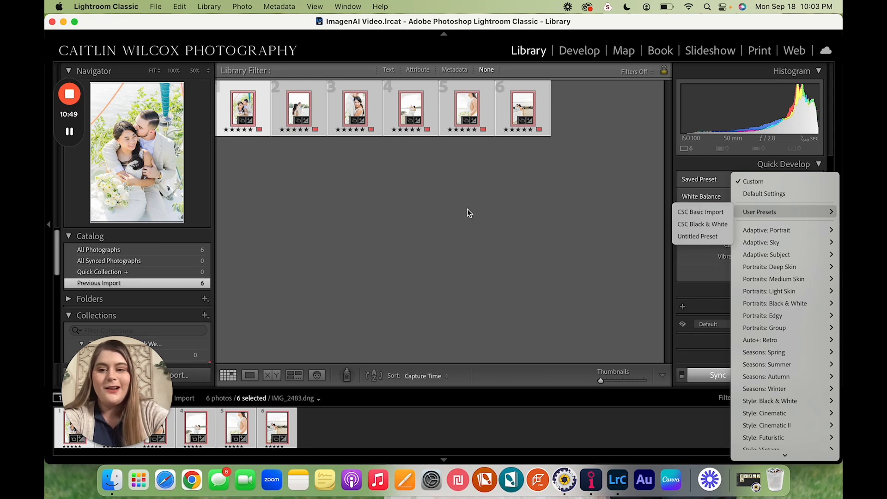
pyautogui.click(712, 240)
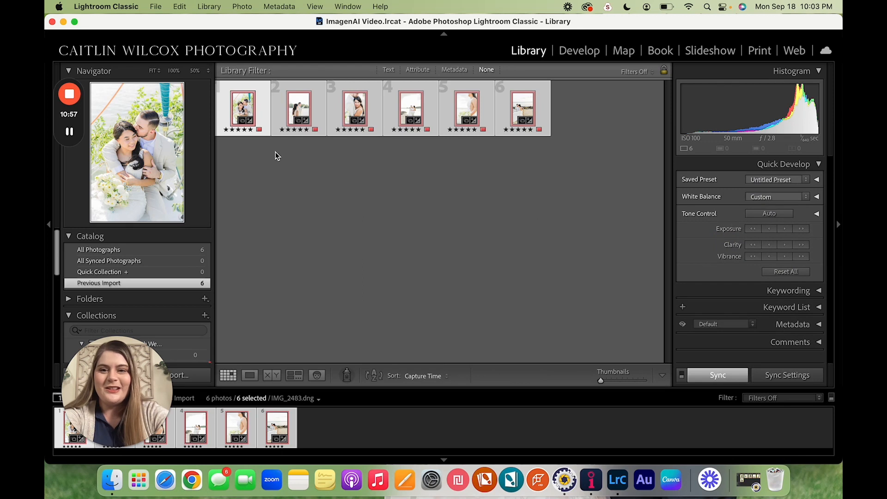
pyautogui.click(429, 172)
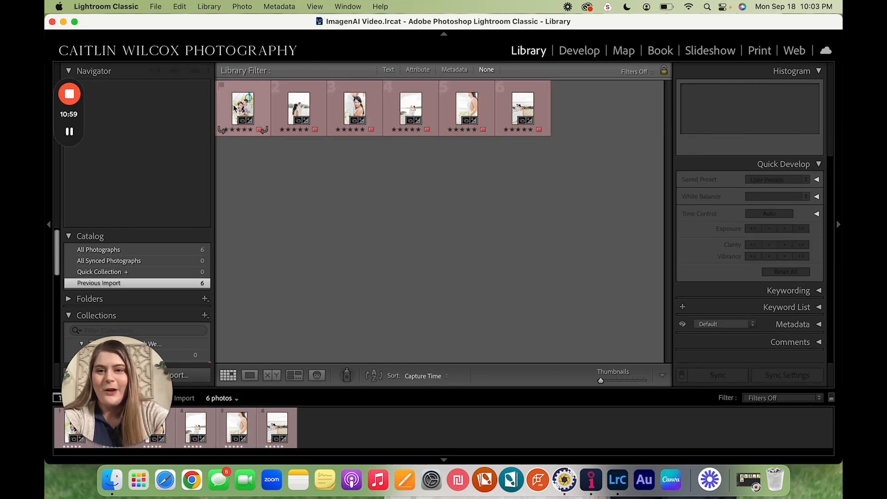
# Step: Review the edited photos one by one at full view, from the first to the last, and return to the grid
pyautogui.doubleClick(234, 108)
pyautogui.press('Right')
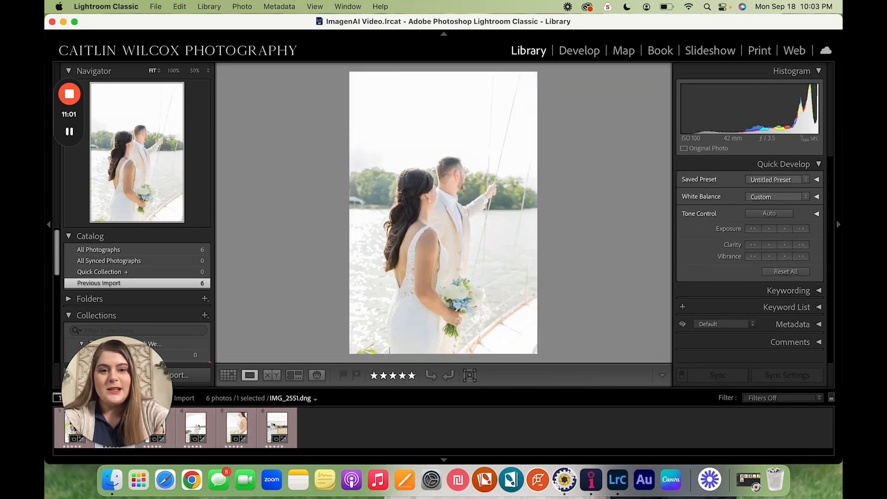
pyautogui.press('Right')
pyautogui.press('Right')
pyautogui.press('Right')
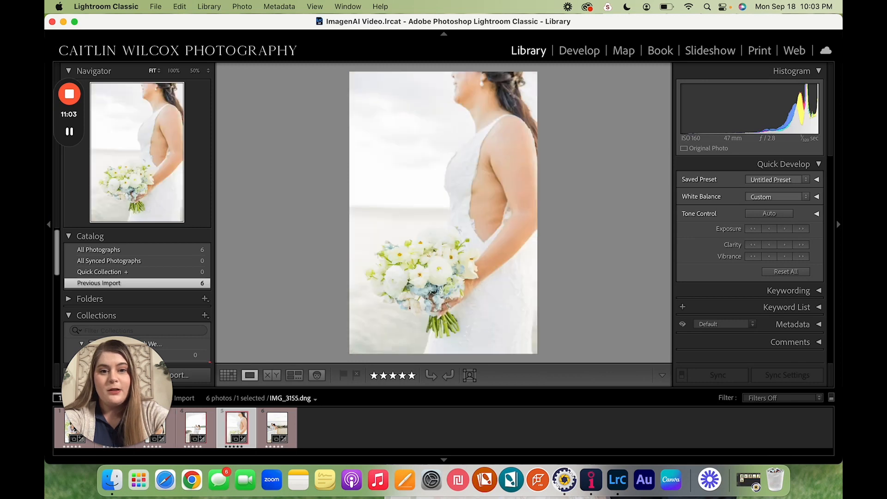
pyautogui.press('Right')
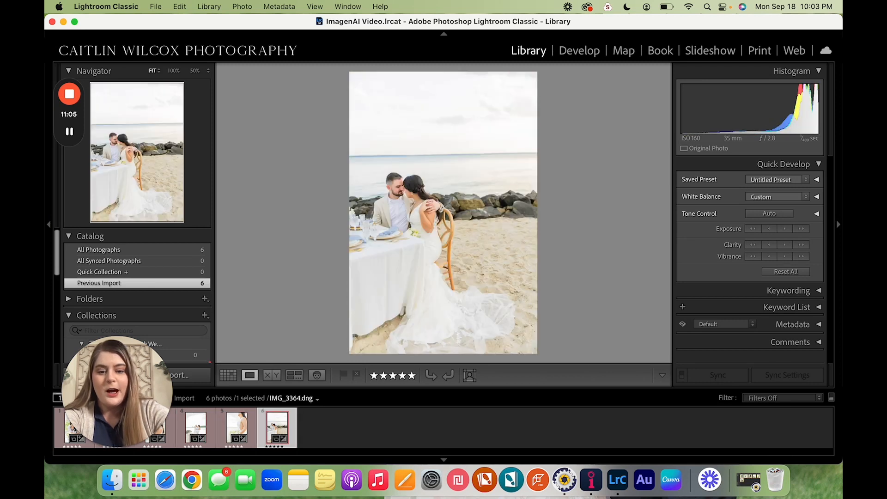
pyautogui.press('g')
# Step: Open the first photo, IMG_2483.dng, in the Develop module and straighten it by about 2.12 degrees
pyautogui.doubleClick(239, 117)
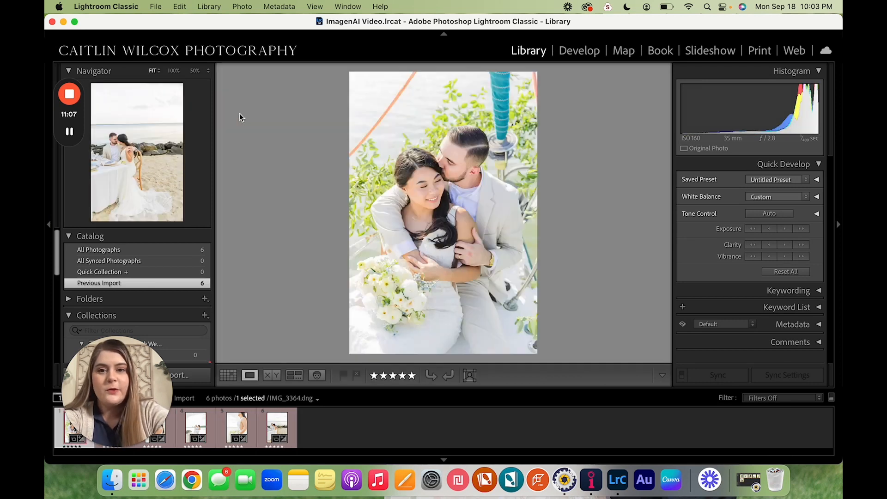
pyautogui.click(580, 51)
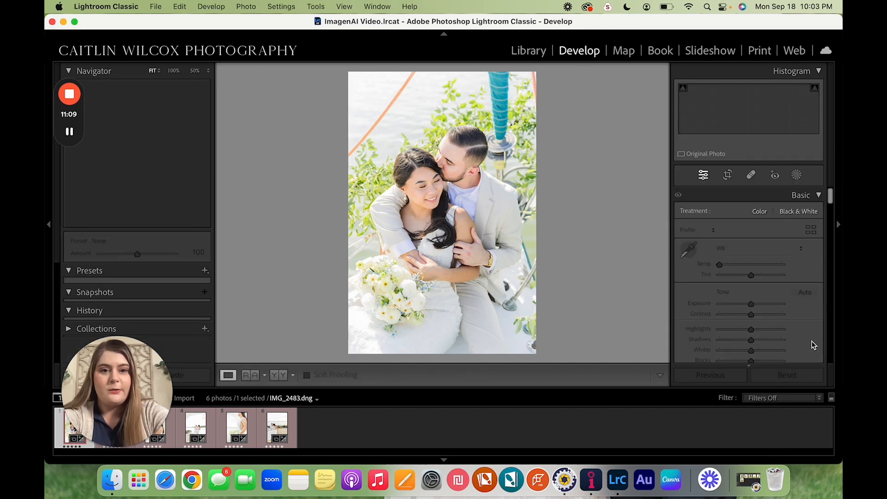
pyautogui.click(728, 175)
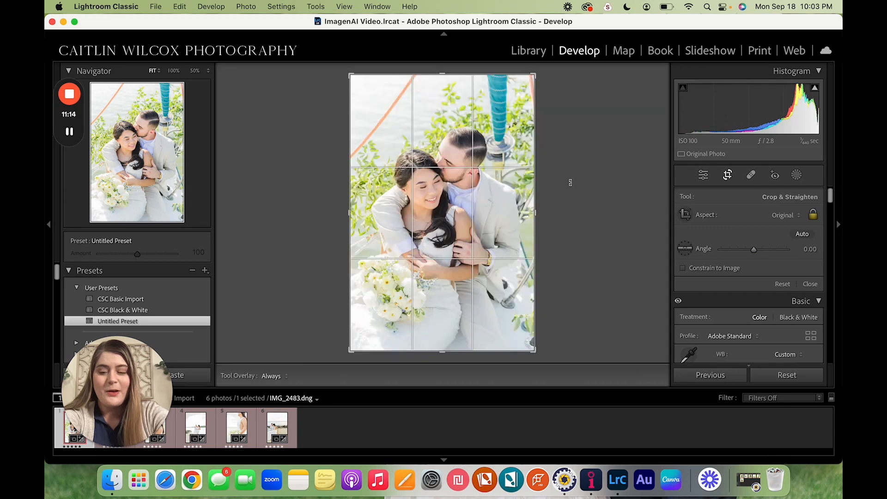
pyautogui.moveTo(569, 181); pyautogui.dragTo(573, 187)
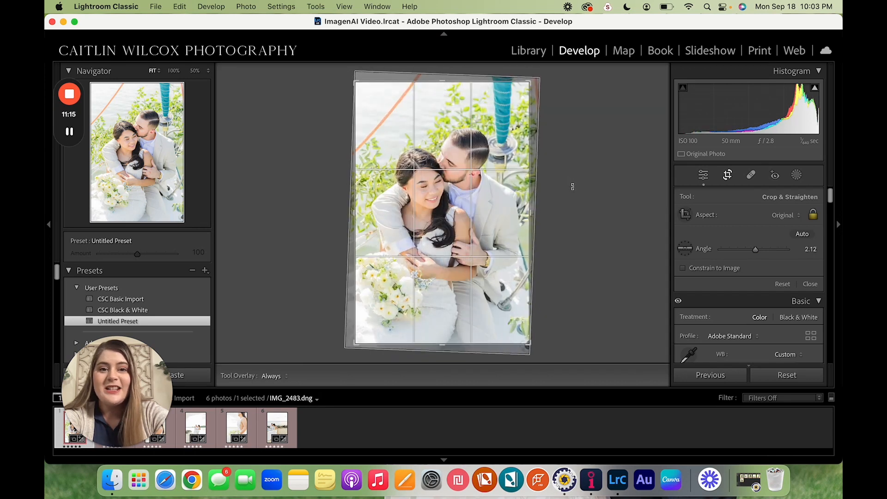
pyautogui.press('Return')
# Step: Set the photo's green hue to +29, green saturation to −49 and vibrance to −7
pyautogui.scroll(-15, 769, 296)
pyautogui.scroll(3, 767, 328)
pyautogui.moveTo(751, 231); pyautogui.dragTo(764, 236)
pyautogui.moveTo(735, 336); pyautogui.dragTo(731, 336)
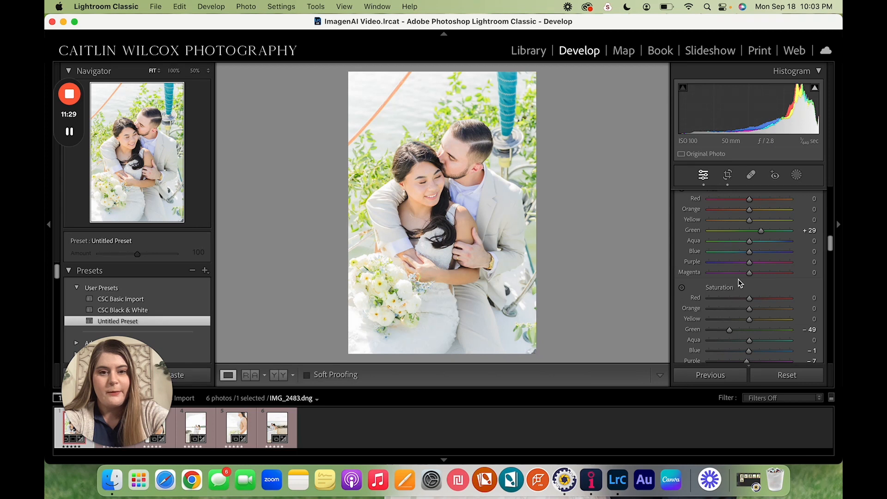
pyautogui.scroll(10, 723, 245)
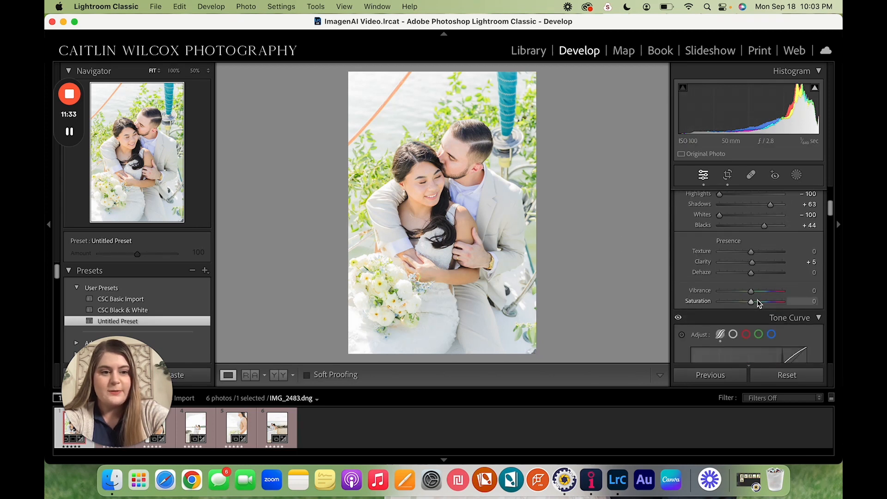
pyautogui.moveTo(753, 292); pyautogui.dragTo(750, 291)
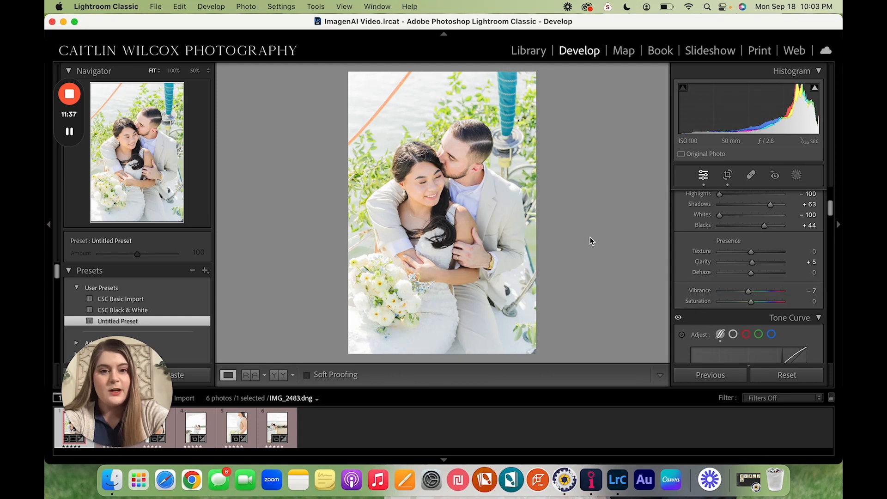
# Step: Apply the CSC Black & White preset to IMG_2551.dng and crop it slightly tighter around the couple
pyautogui.press('Right')
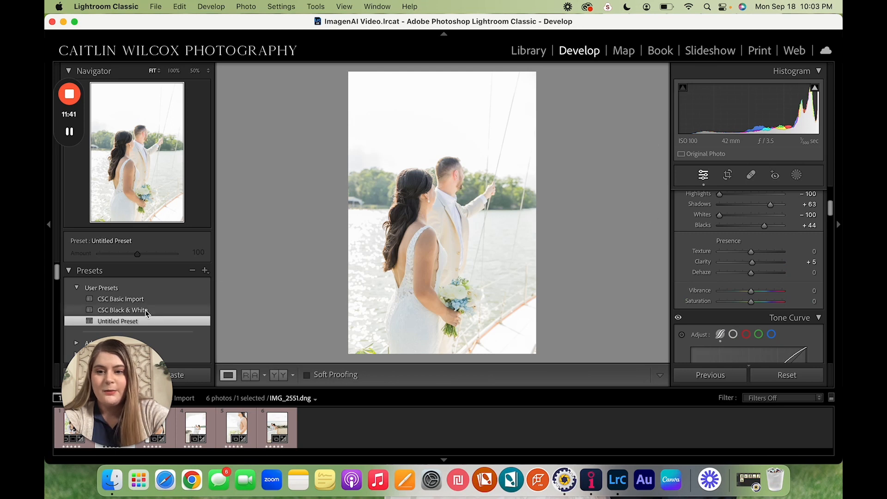
pyautogui.click(167, 309)
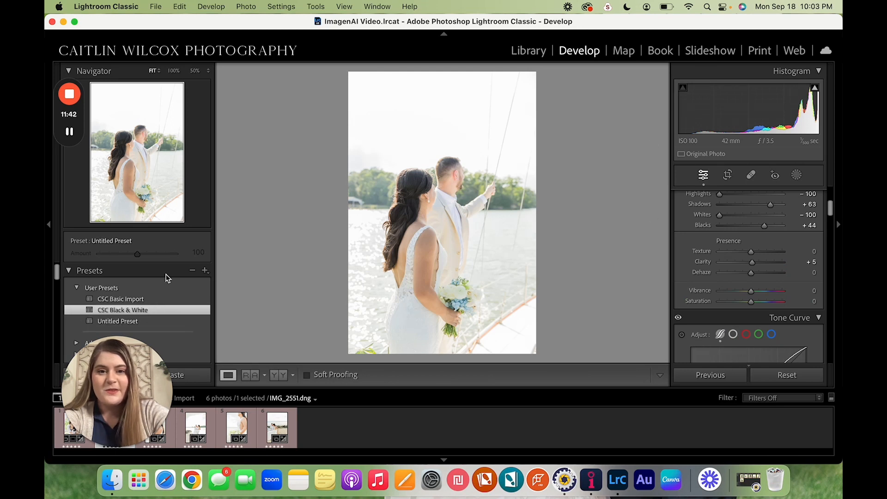
pyautogui.click(728, 174)
pyautogui.moveTo(350, 274); pyautogui.dragTo(355, 275)
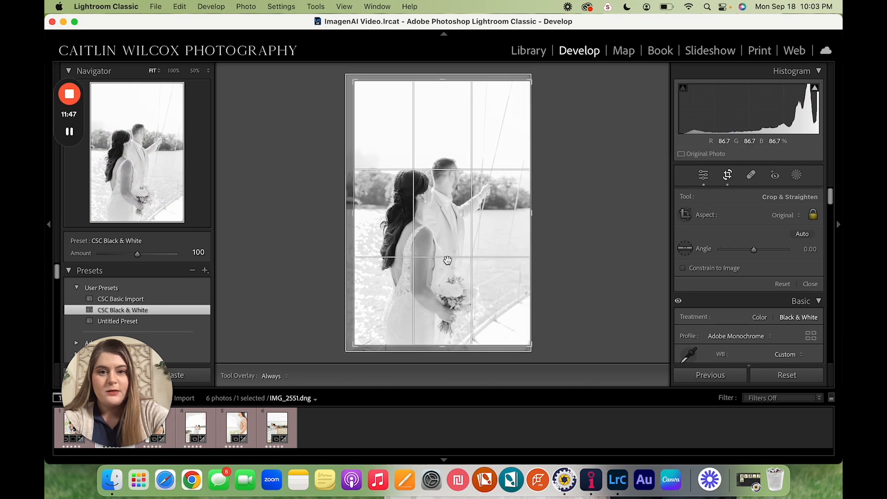
pyautogui.doubleClick(447, 260)
# Step: Crop IMG_3010.dng slightly tighter, trimming its upper edge while keeping the original aspect ratio
pyautogui.press('Right')
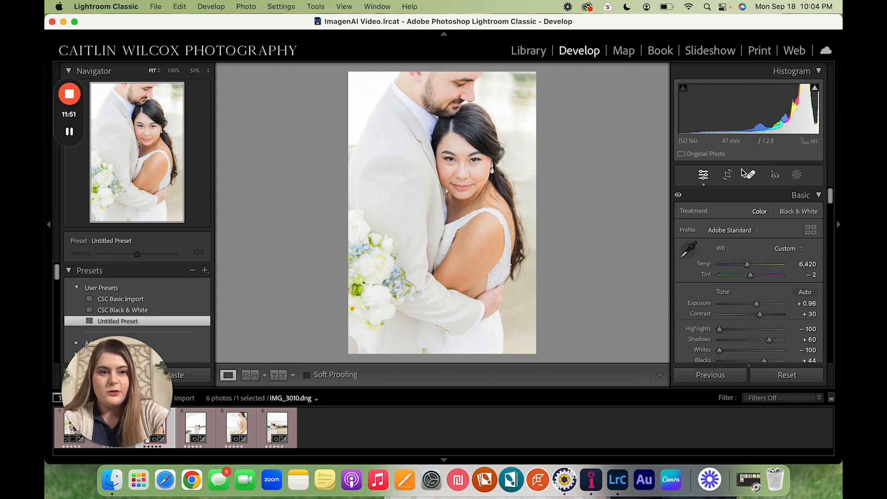
pyautogui.click(729, 175)
pyautogui.moveTo(449, 72); pyautogui.dragTo(452, 81)
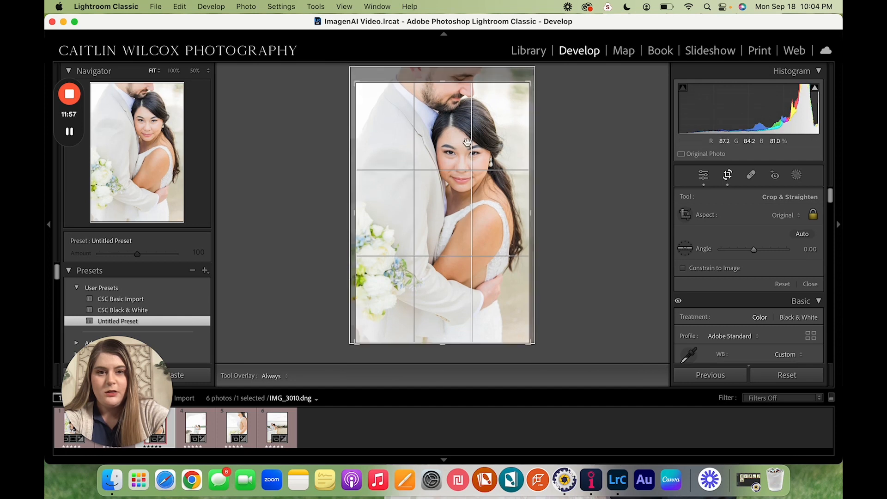
pyautogui.press('Return')
# Step: Straighten the beach photo IMG_3155.dng with the Crop & Straighten tool
pyautogui.press('Right')
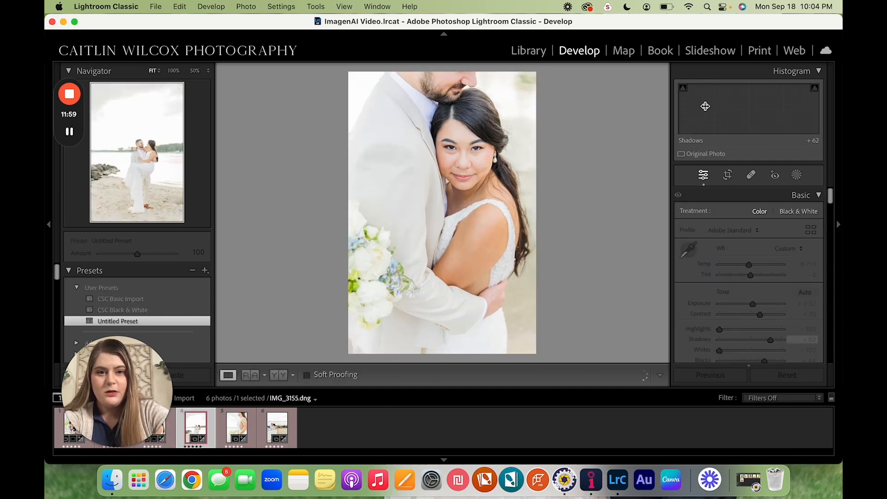
pyautogui.click(729, 175)
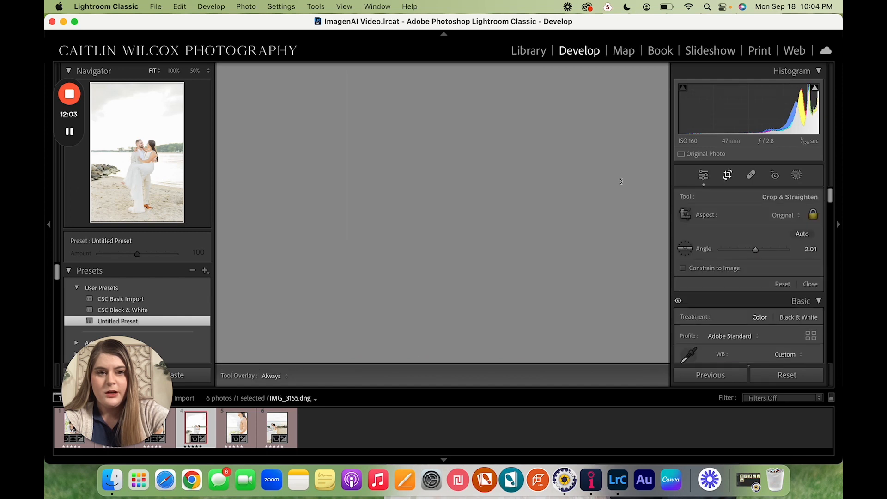
pyautogui.moveTo(621, 181); pyautogui.dragTo(621, 175)
pyautogui.press('Return')
# Step: On the bouquet photo IMG_3198.dng, set vibrance to −8, green hue to +10 and green saturation to −22
pyautogui.press('Right')
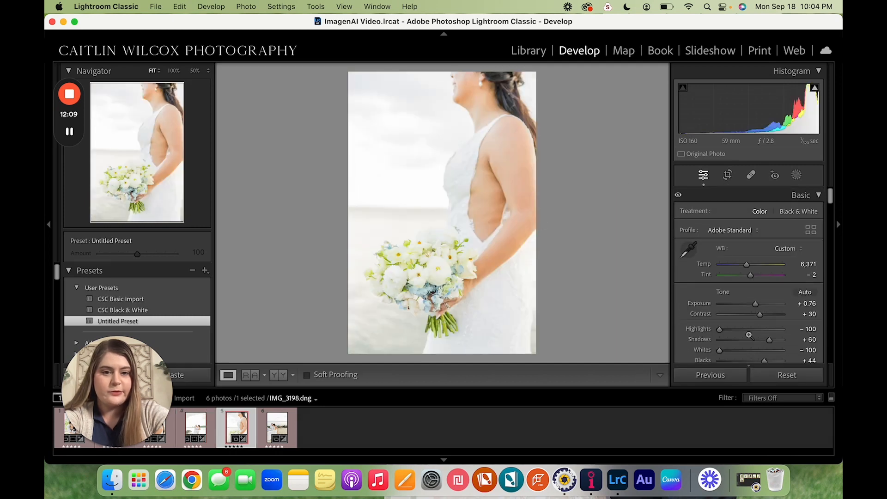
pyautogui.scroll(-5, 749, 335)
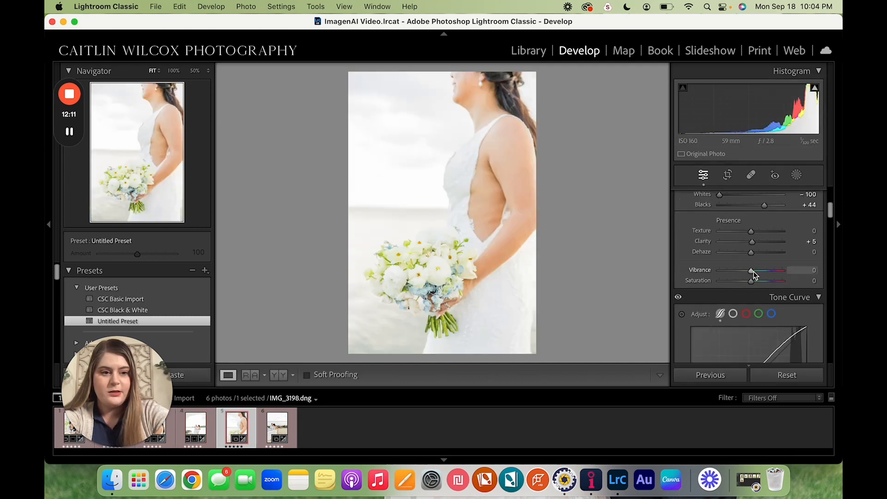
pyautogui.moveTo(752, 271); pyautogui.dragTo(749, 272)
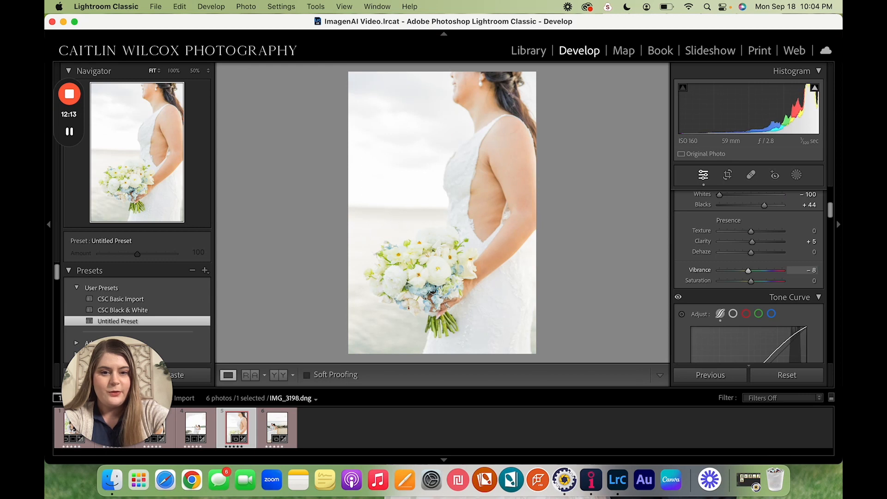
pyautogui.scroll(-10, 753, 282)
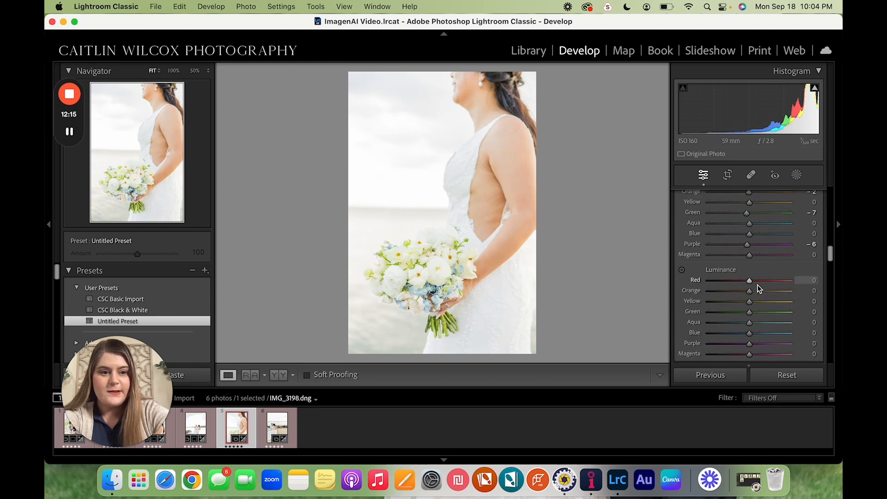
pyautogui.scroll(1, 759, 277)
pyautogui.moveTo(749, 234); pyautogui.dragTo(756, 211)
pyautogui.scroll(2, 742, 235)
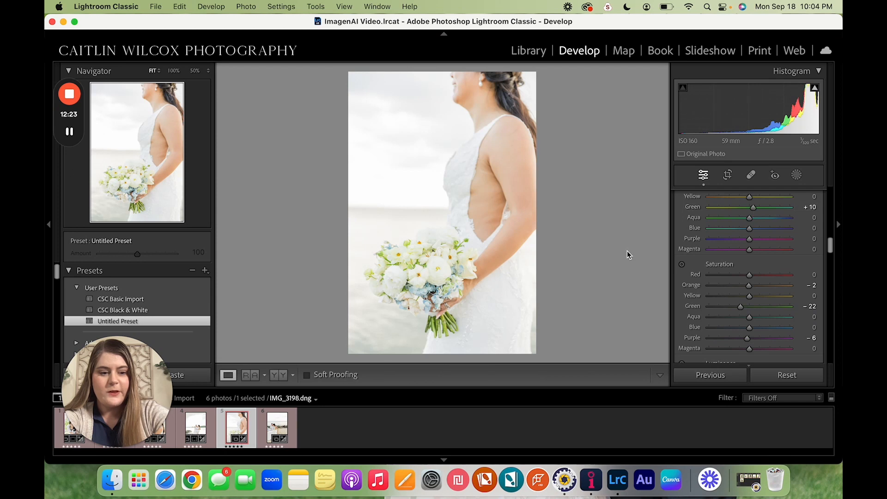
pyautogui.press('-')
# Step: Straighten IMG_3364.dng by about 0.76 degrees and reposition the image within the crop frame
pyautogui.press('Right')
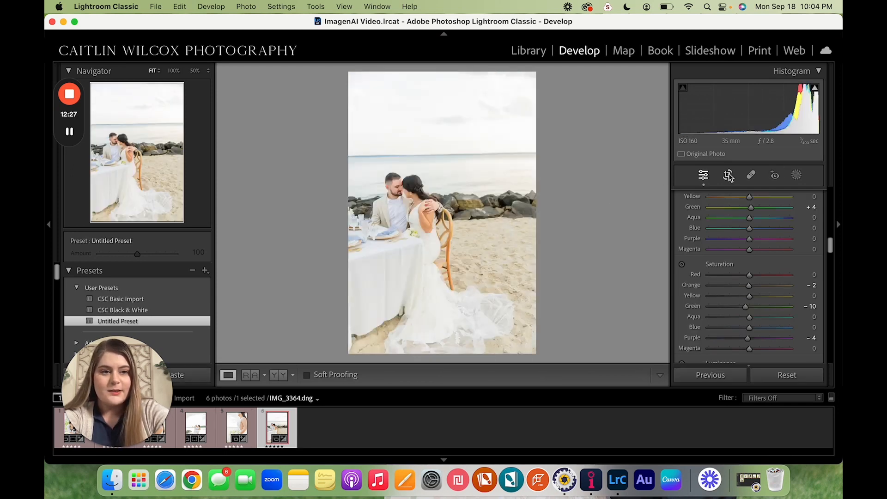
pyautogui.press('r')
pyautogui.moveTo(635, 192); pyautogui.dragTo(636, 194)
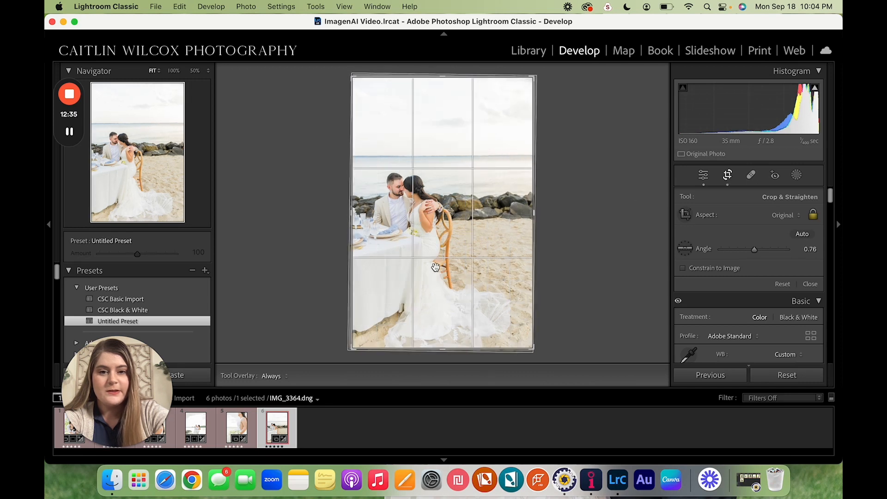
pyautogui.moveTo(436, 267); pyautogui.dragTo(441, 263)
pyautogui.press('Return')
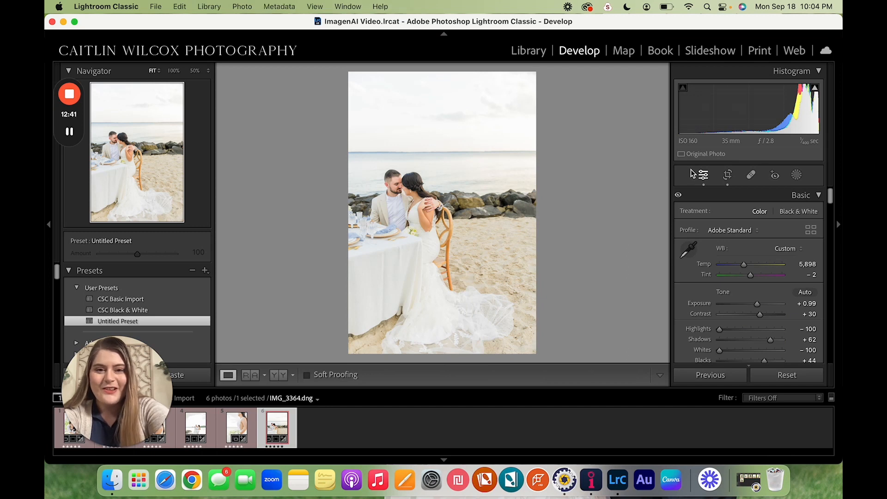
# Step: Assign the green color label to all six photos in the Library grid and clear the selection
pyautogui.press('super+a')
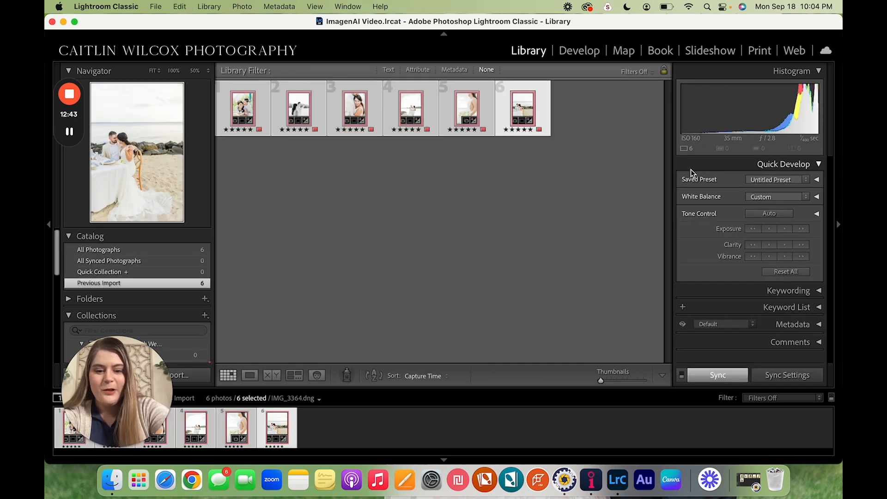
pyautogui.press('8')
pyautogui.click(474, 246)
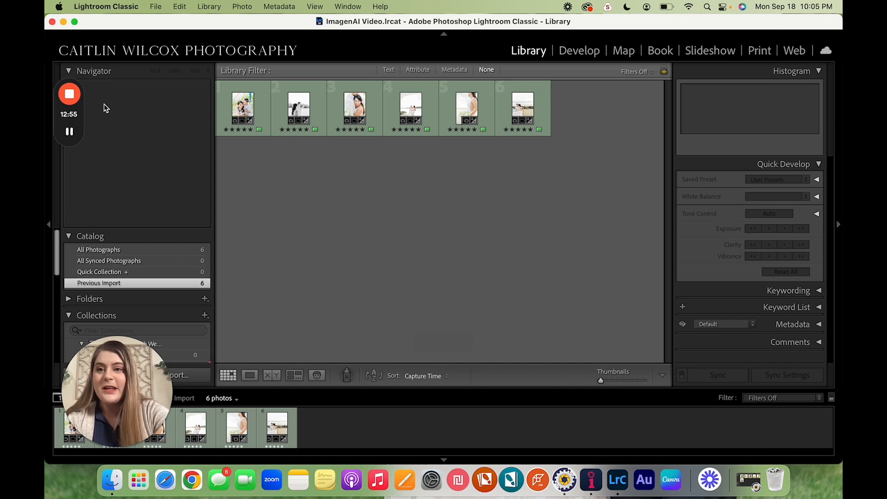
# Step: Close Lightroom Classic and, in Imagen, start uploading final edits for the ImagenAI Video Sneaks project
pyautogui.click(52, 22)
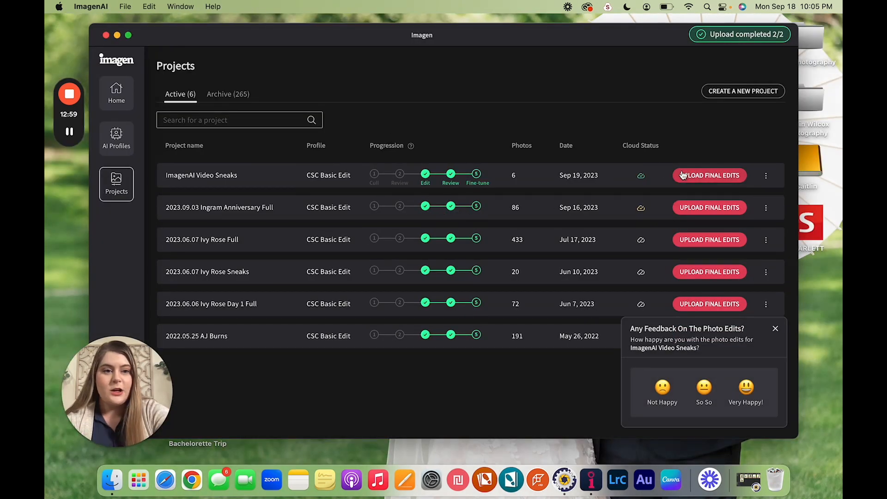
pyautogui.click(705, 177)
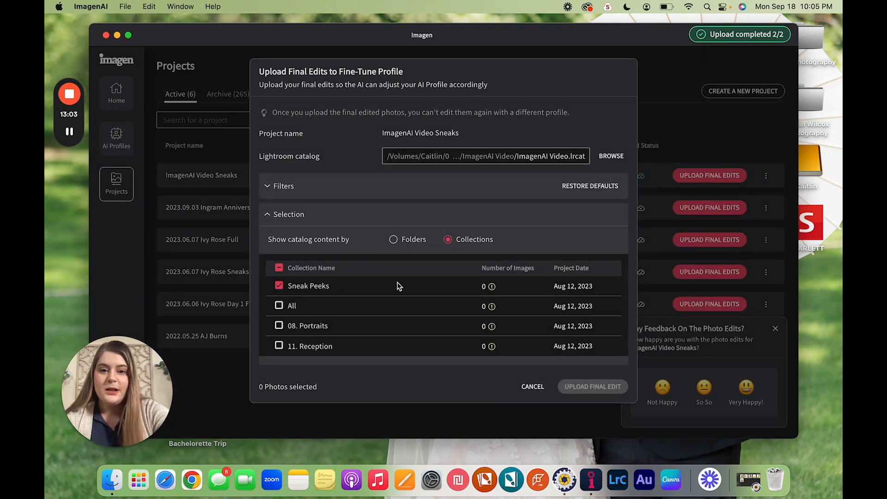
# Step: Include photos with the Green label in the filters of the final-edits upload
pyautogui.moveTo(492, 346)
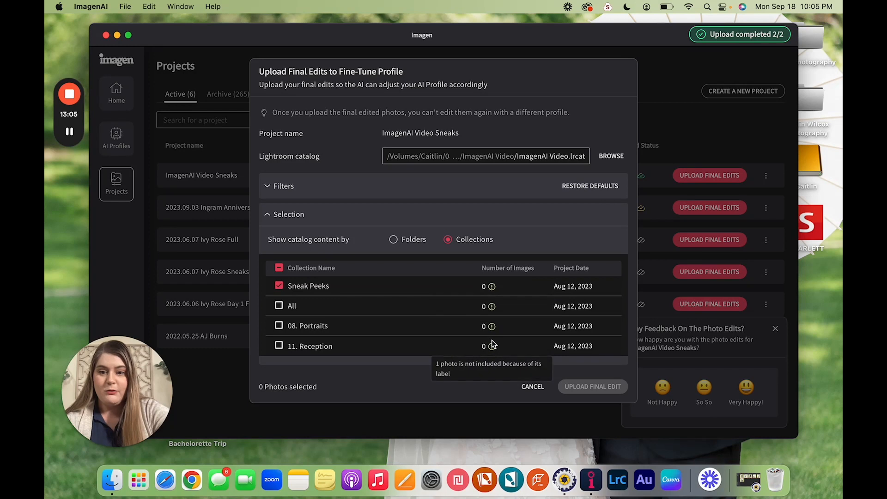
pyautogui.click(278, 186)
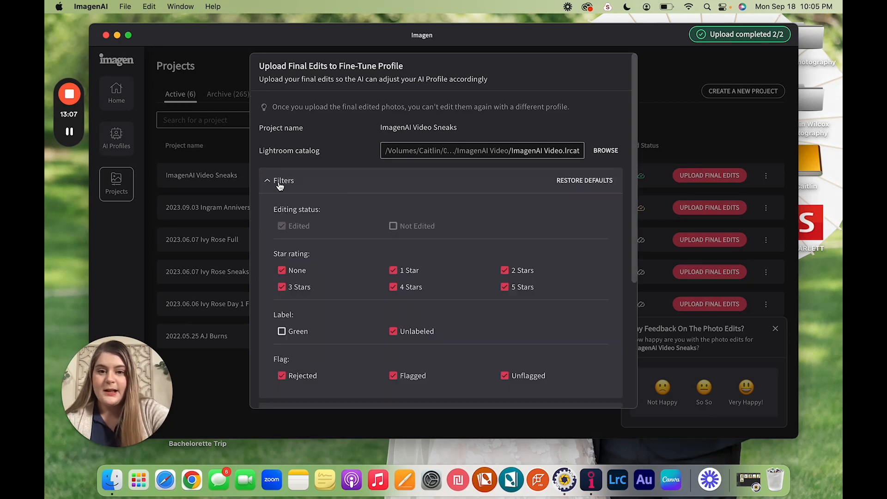
pyautogui.scroll(-3, 453, 393)
pyautogui.scroll(-3, 448, 384)
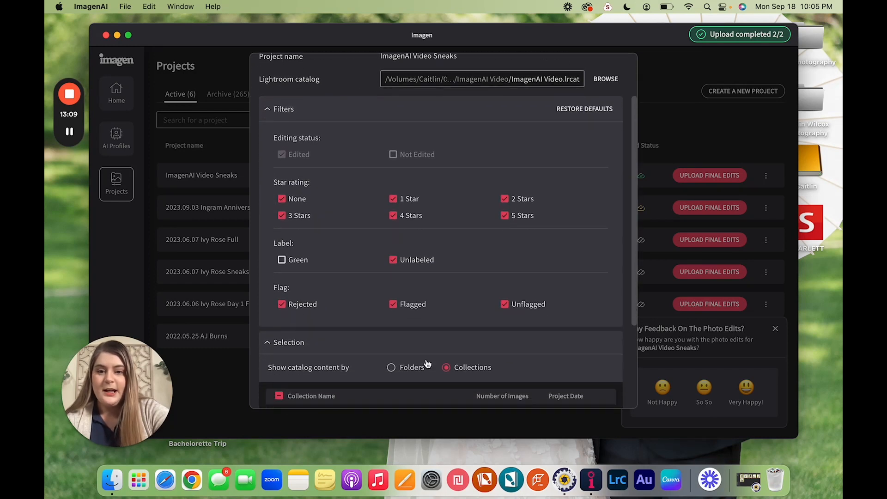
pyautogui.click(283, 213)
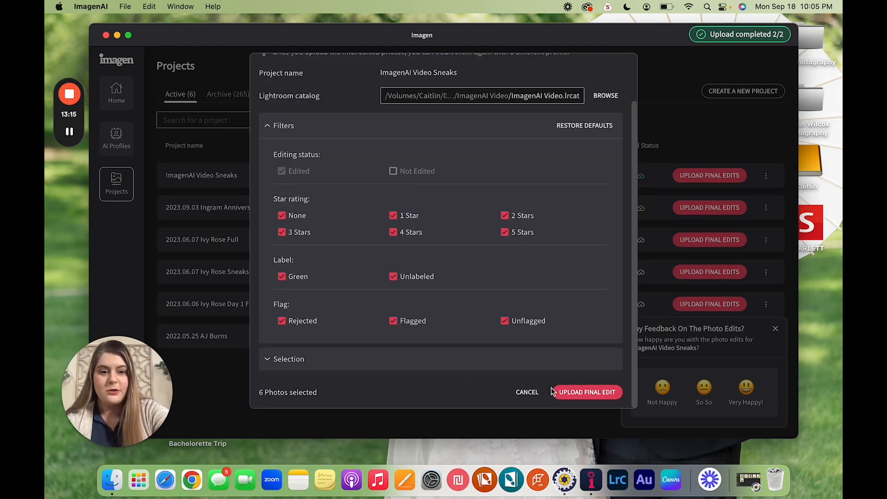
# Step: Upload the six photos' final edits to the AI profile and close the Imagen window once the upload finishes
pyautogui.click(596, 393)
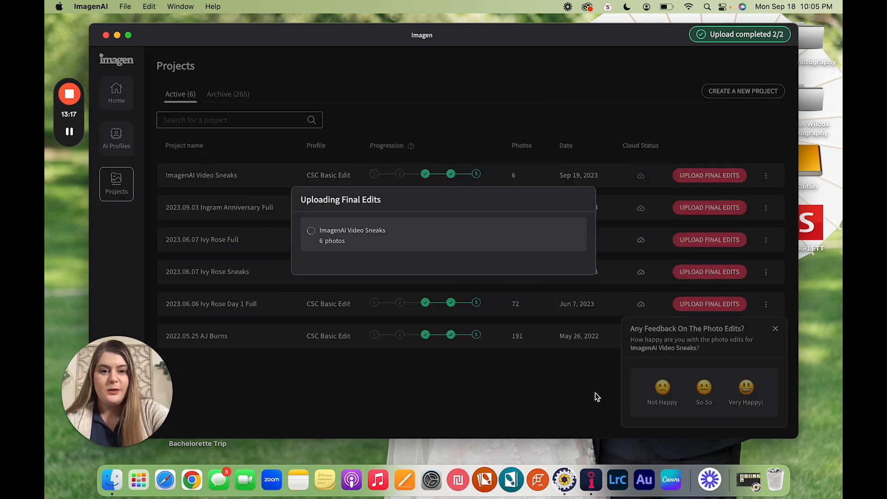
pyautogui.click(565, 280)
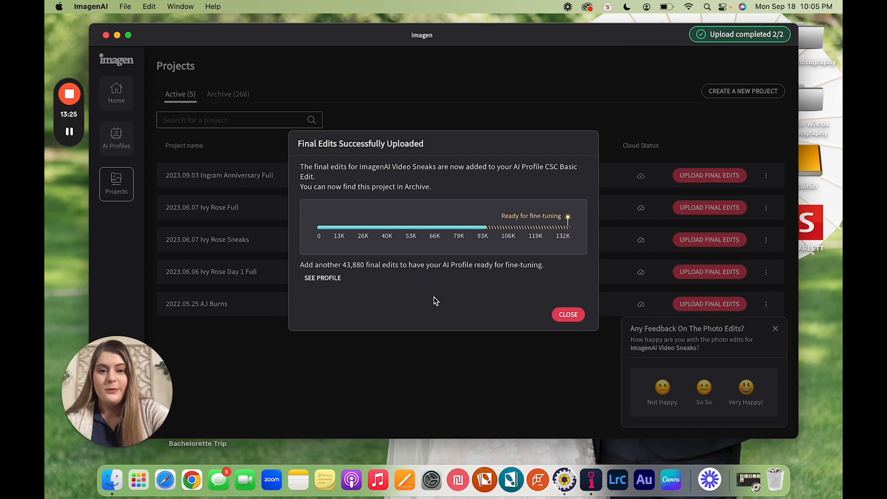
pyautogui.click(568, 314)
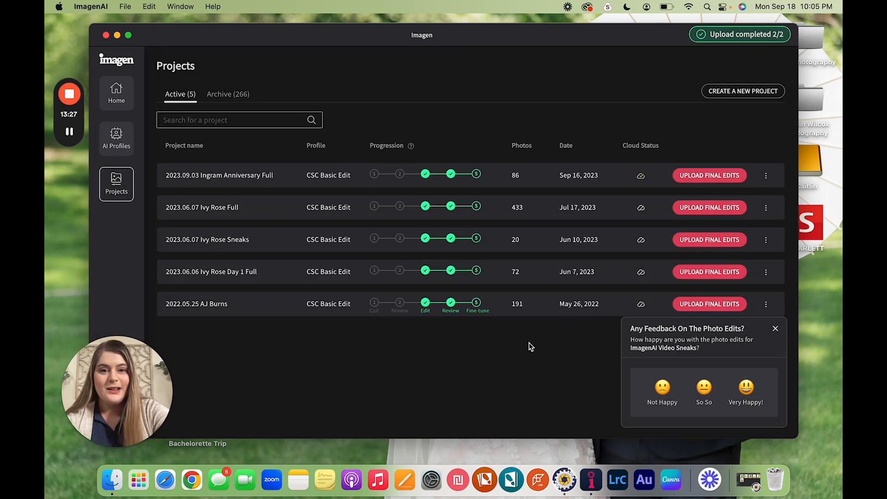
pyautogui.click(106, 35)
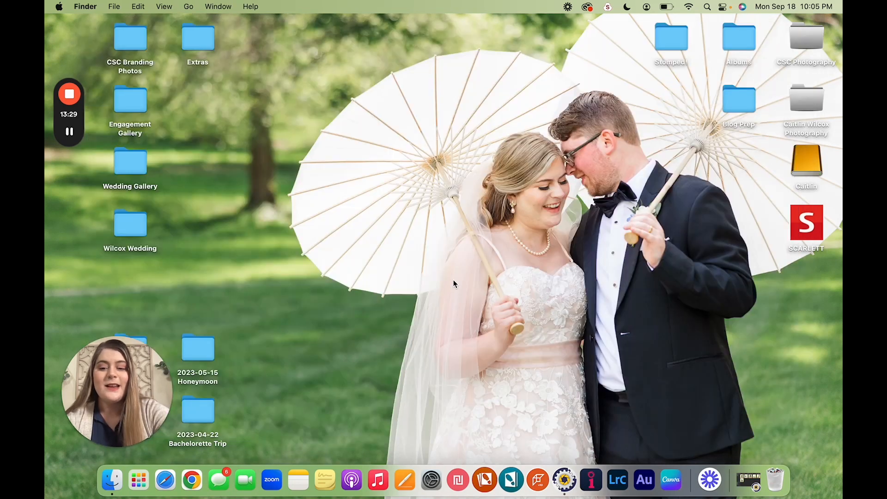